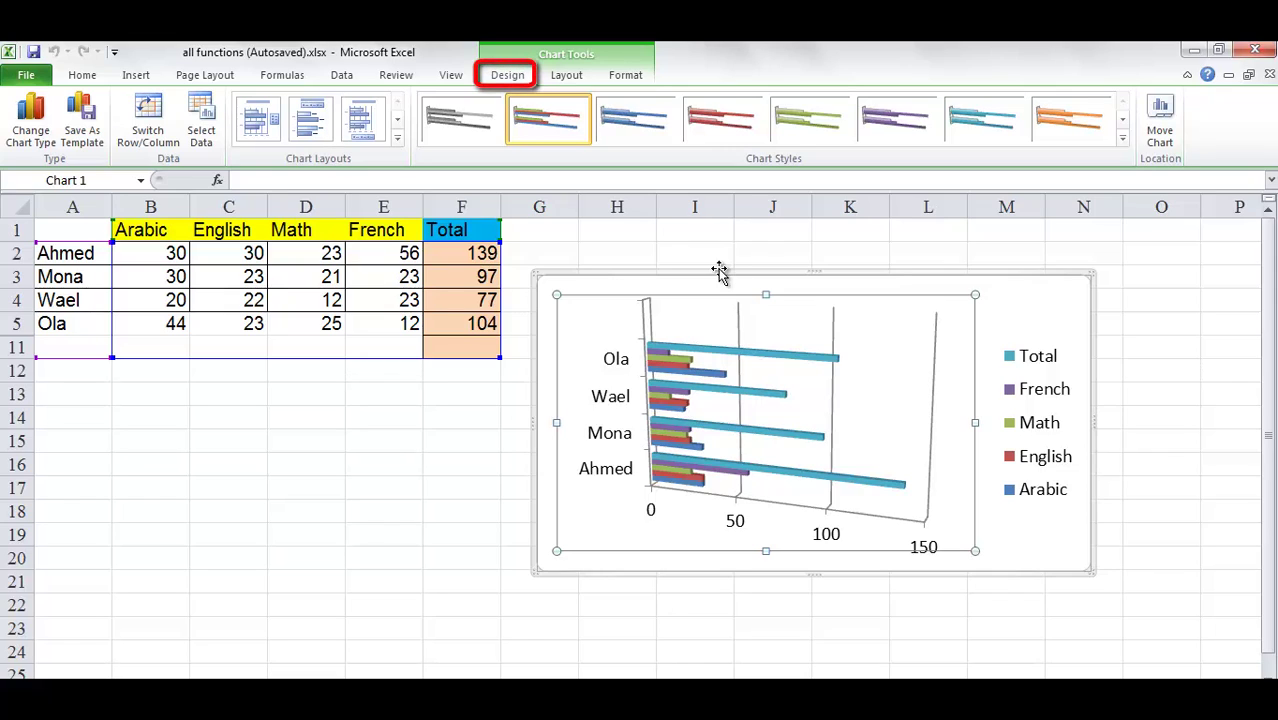
Cycle through Chart Styles 3–6 (blue, red, green, purple), keep purple, and expand the styles gallery.
click(644, 138)
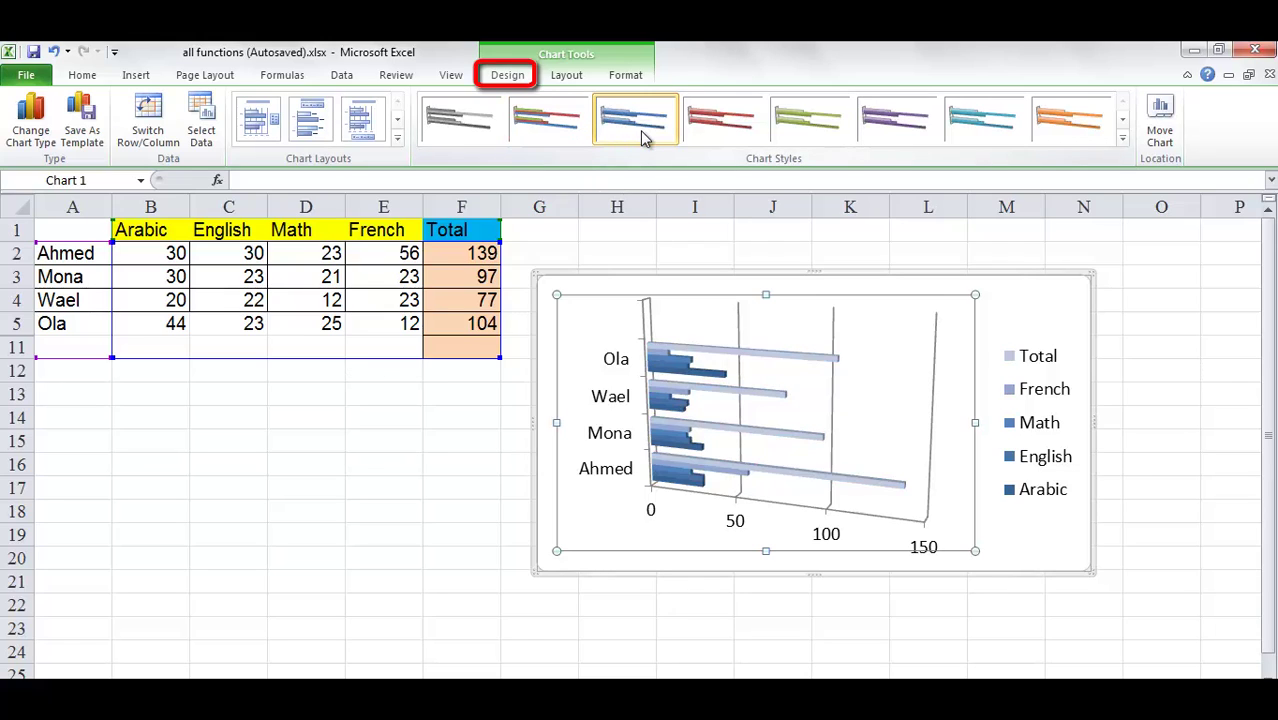
click(716, 138)
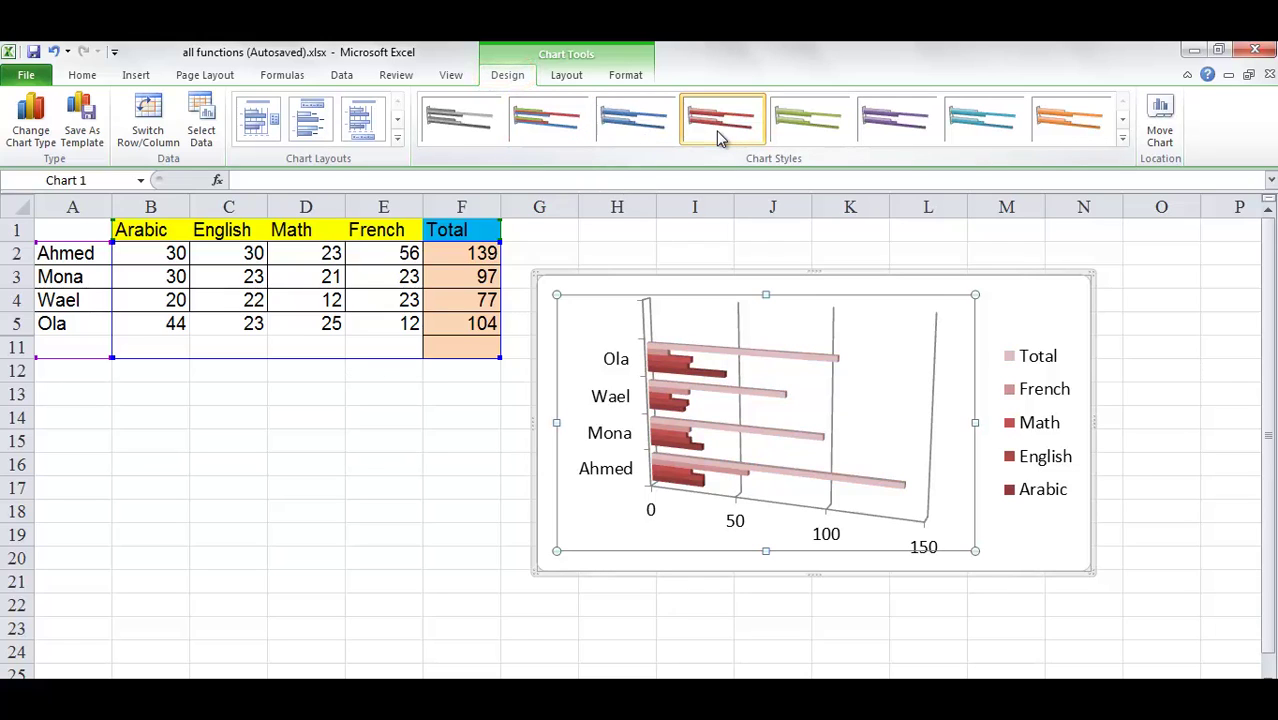
click(823, 137)
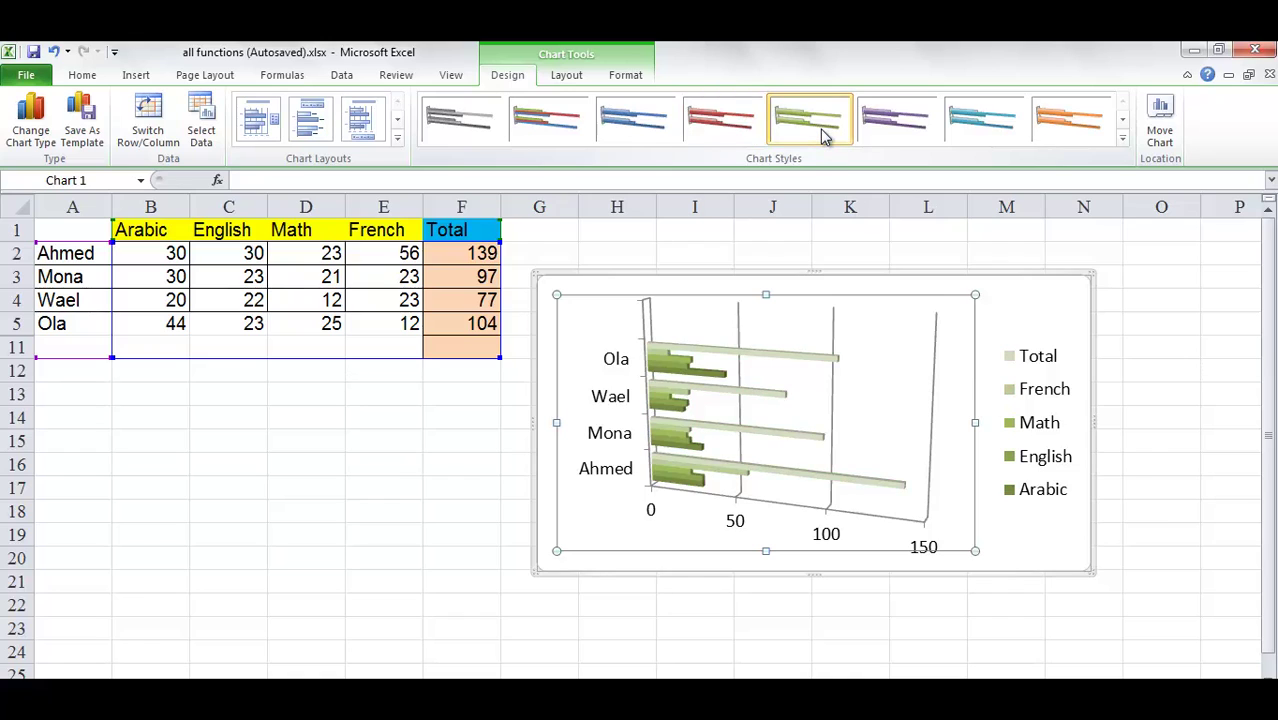
click(896, 125)
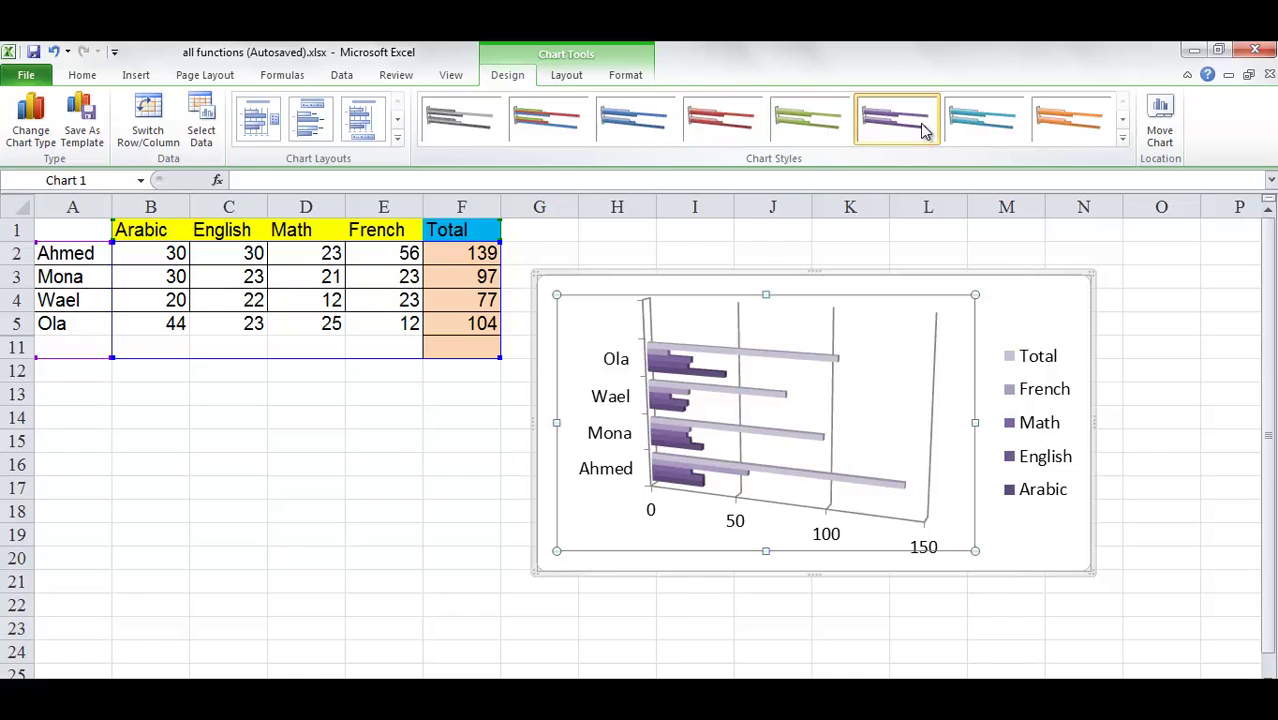
click(1125, 142)
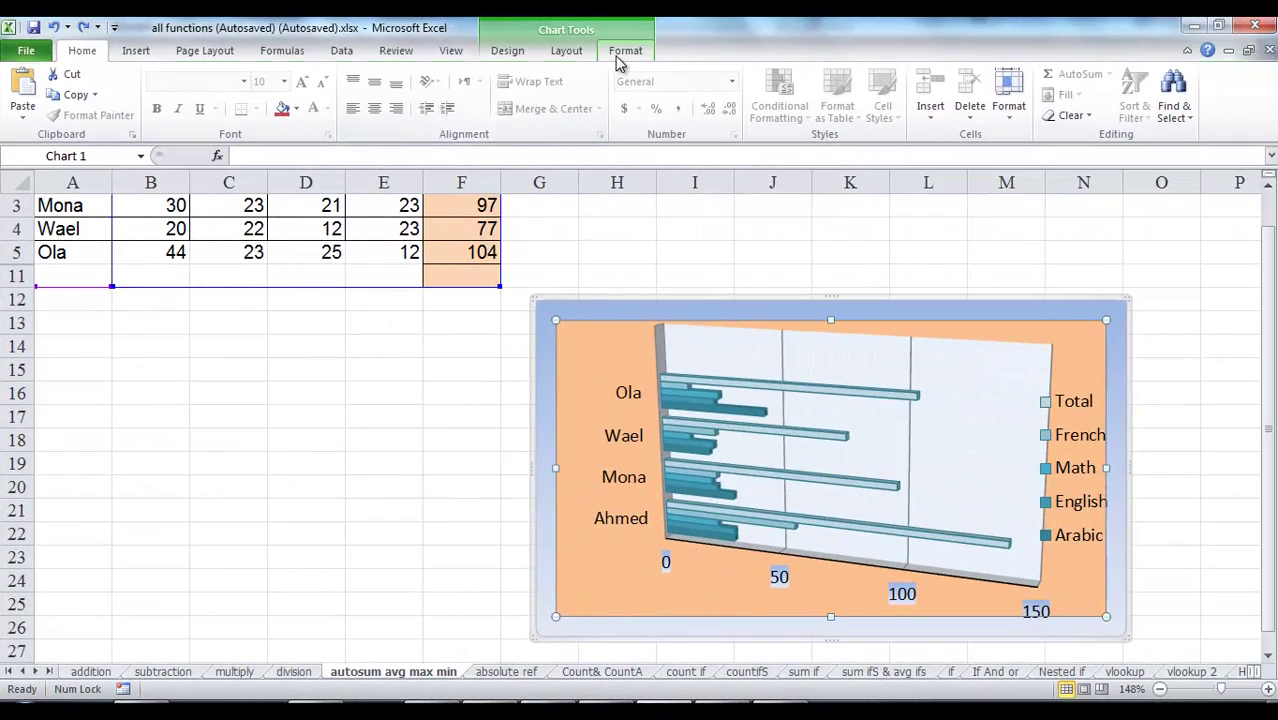
On Chart Tools Format, choose Chart Area from the Chart Elements list.
click(622, 53)
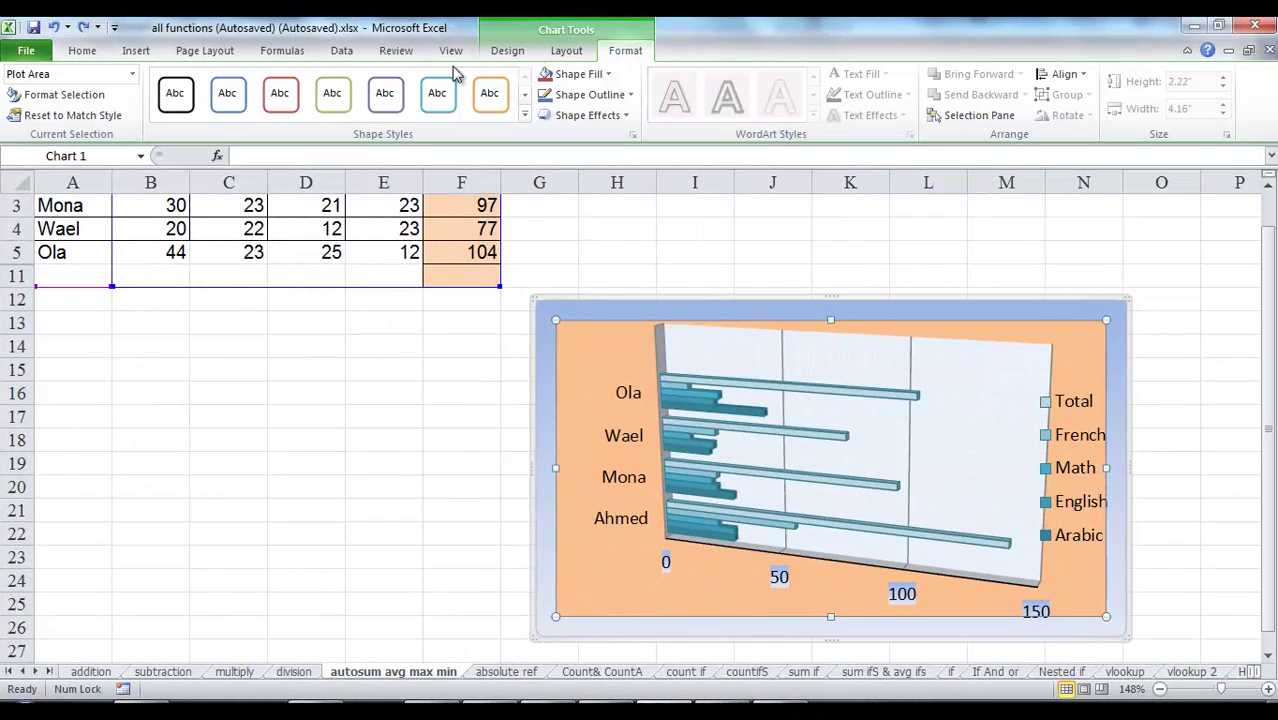
click(132, 76)
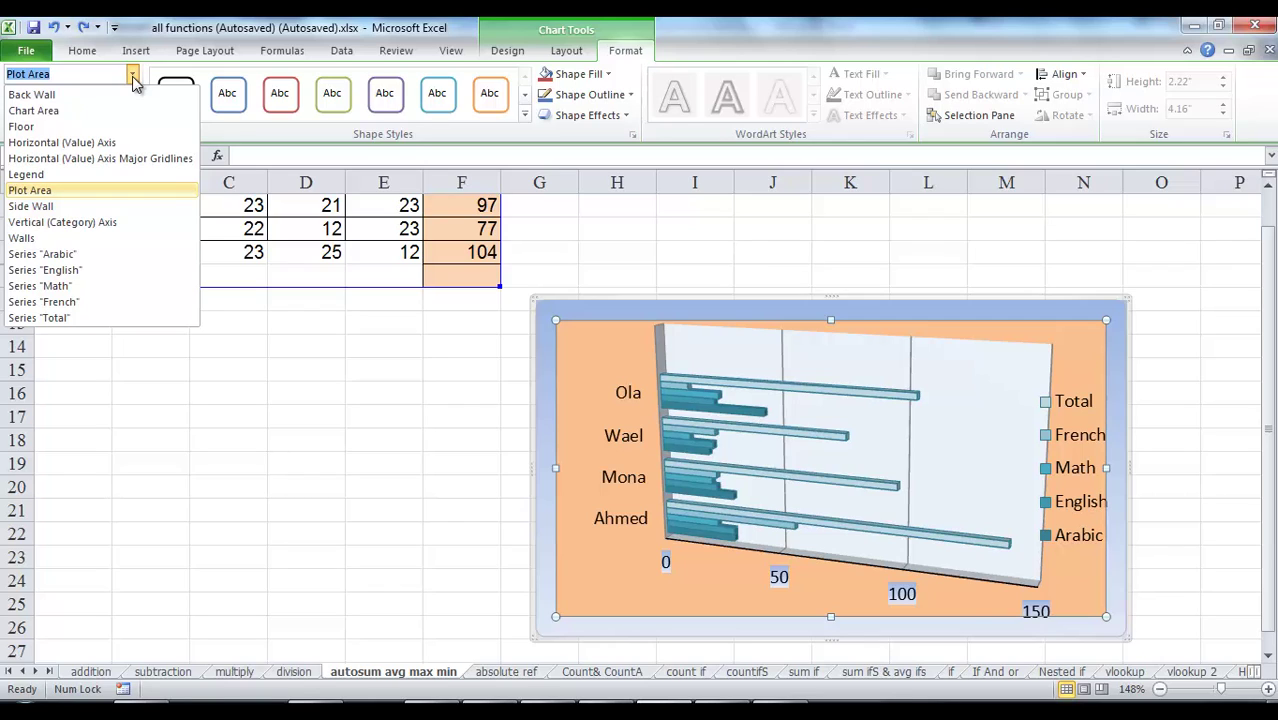
click(95, 111)
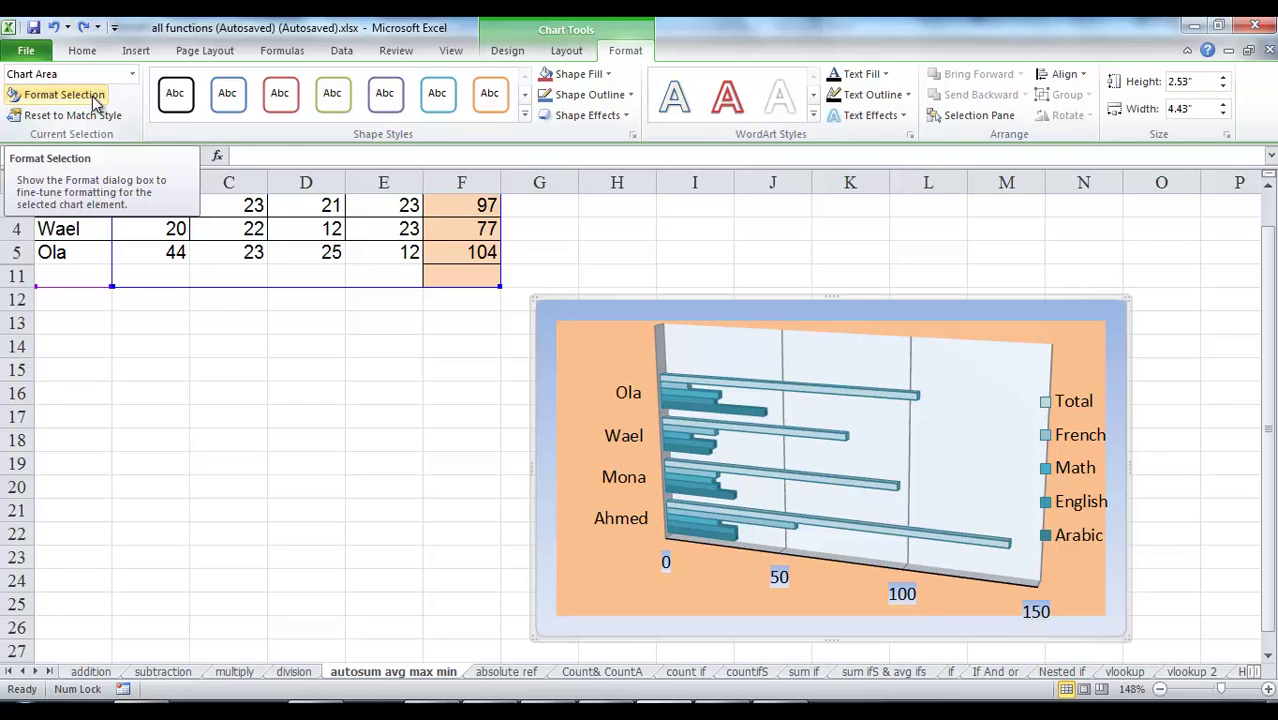
Give the chart area a solid rosy pink theme-colour fill via Format Selection.
click(93, 99)
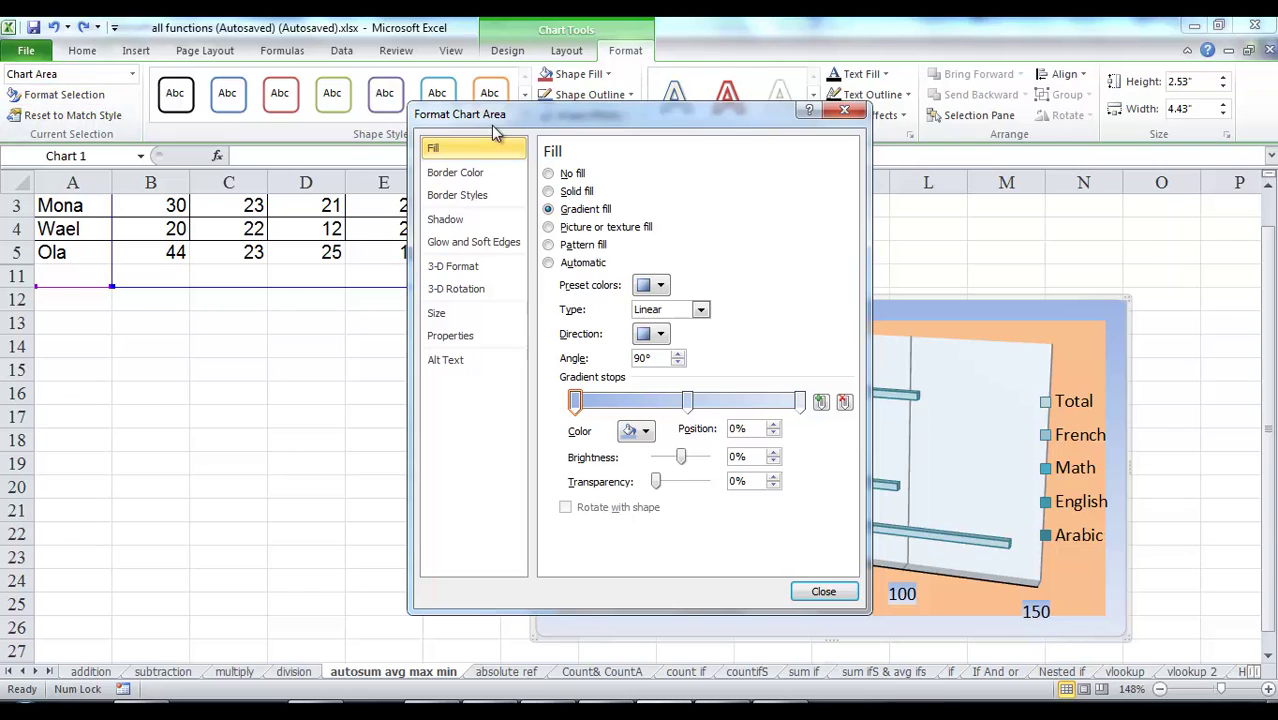
drag(493, 118, 163, 180)
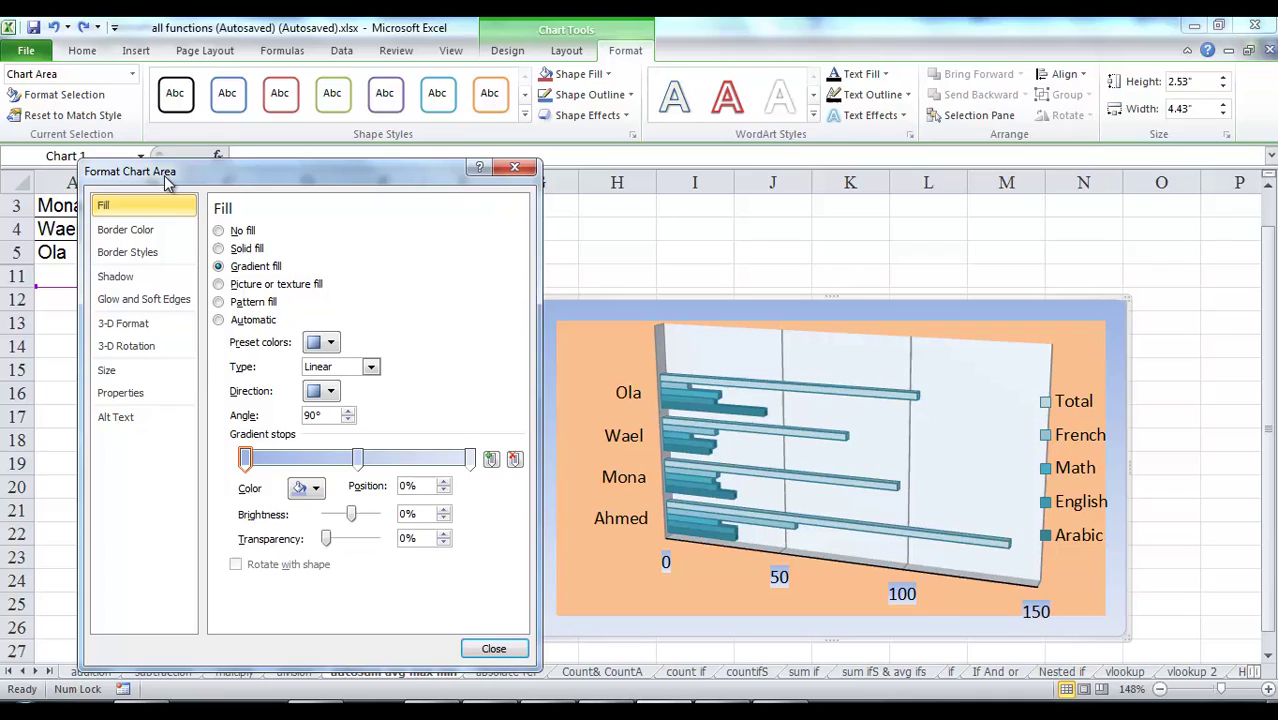
click(242, 250)
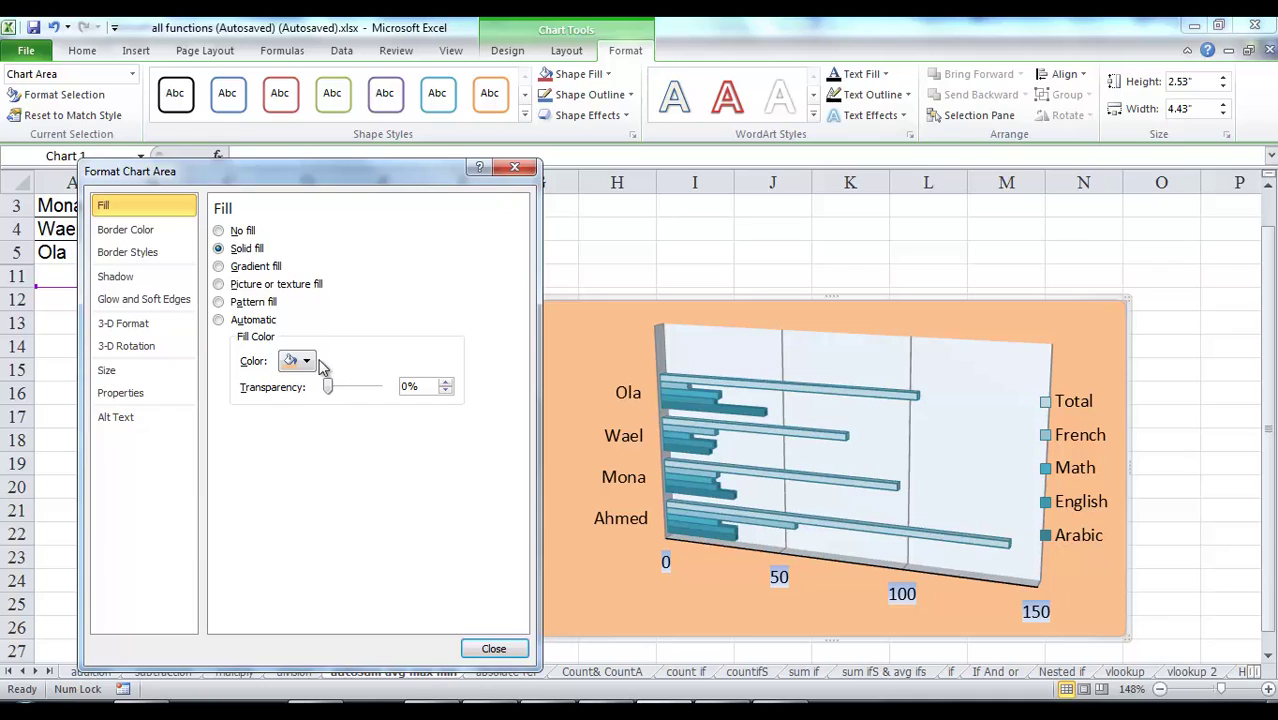
click(307, 362)
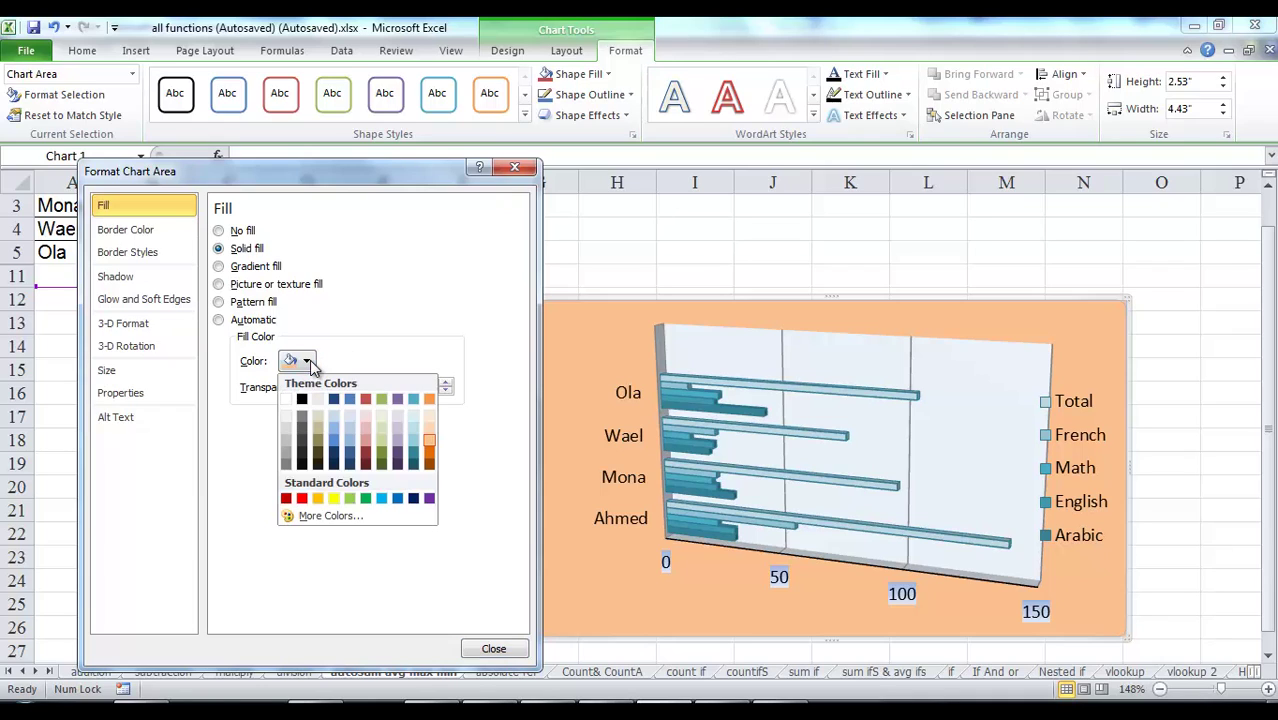
click(367, 450)
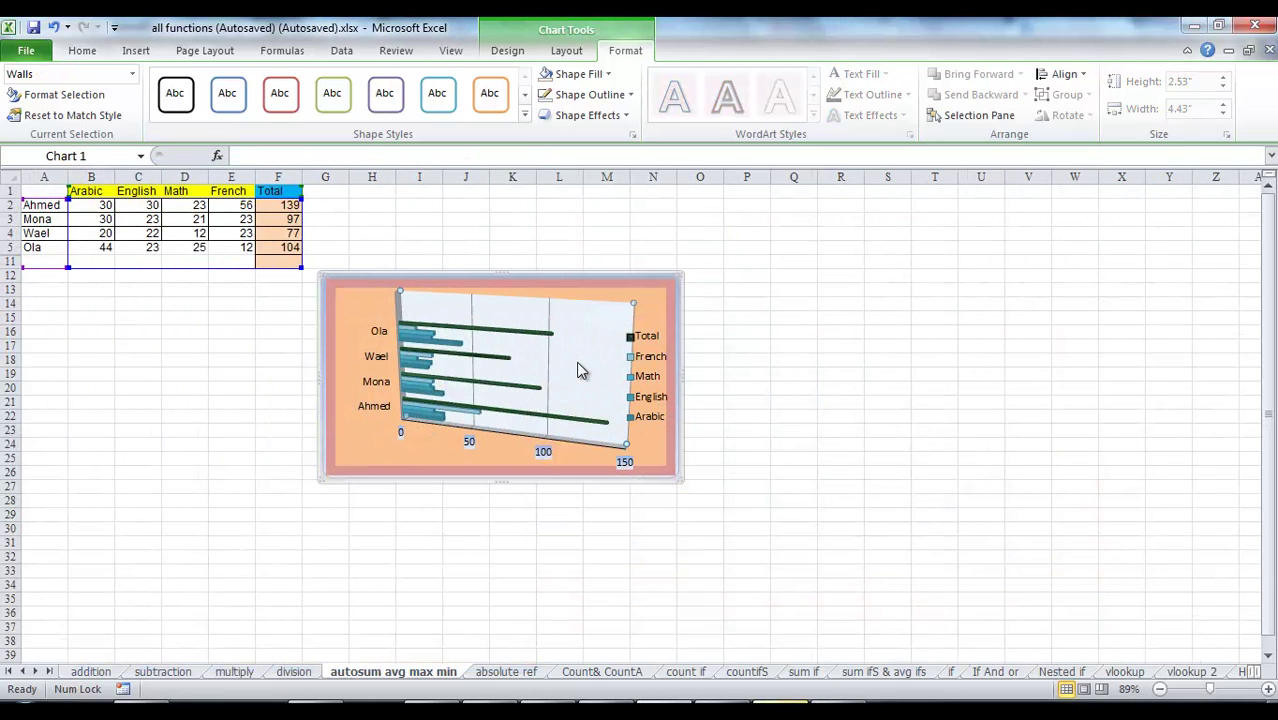
In Format Wall, give the back wall a striped pattern fill instead of a gradient, then close.
double_click(578, 363)
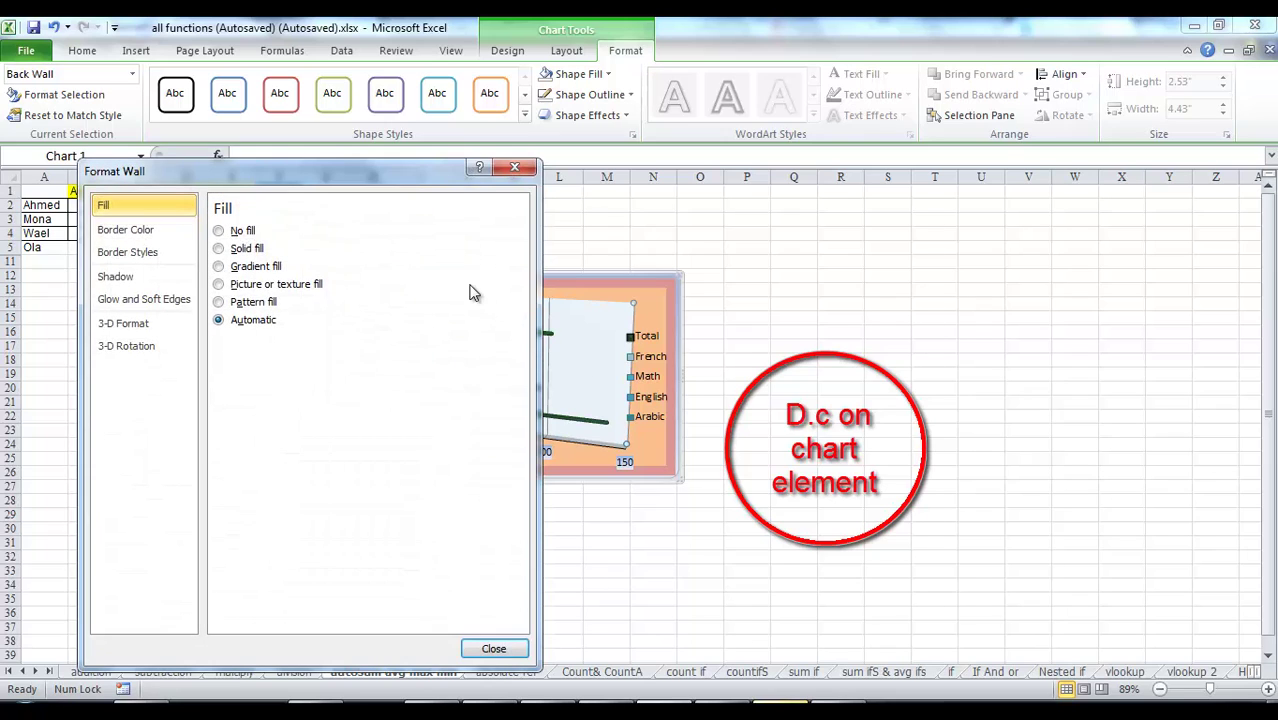
click(219, 266)
drag(299, 175, 965, 160)
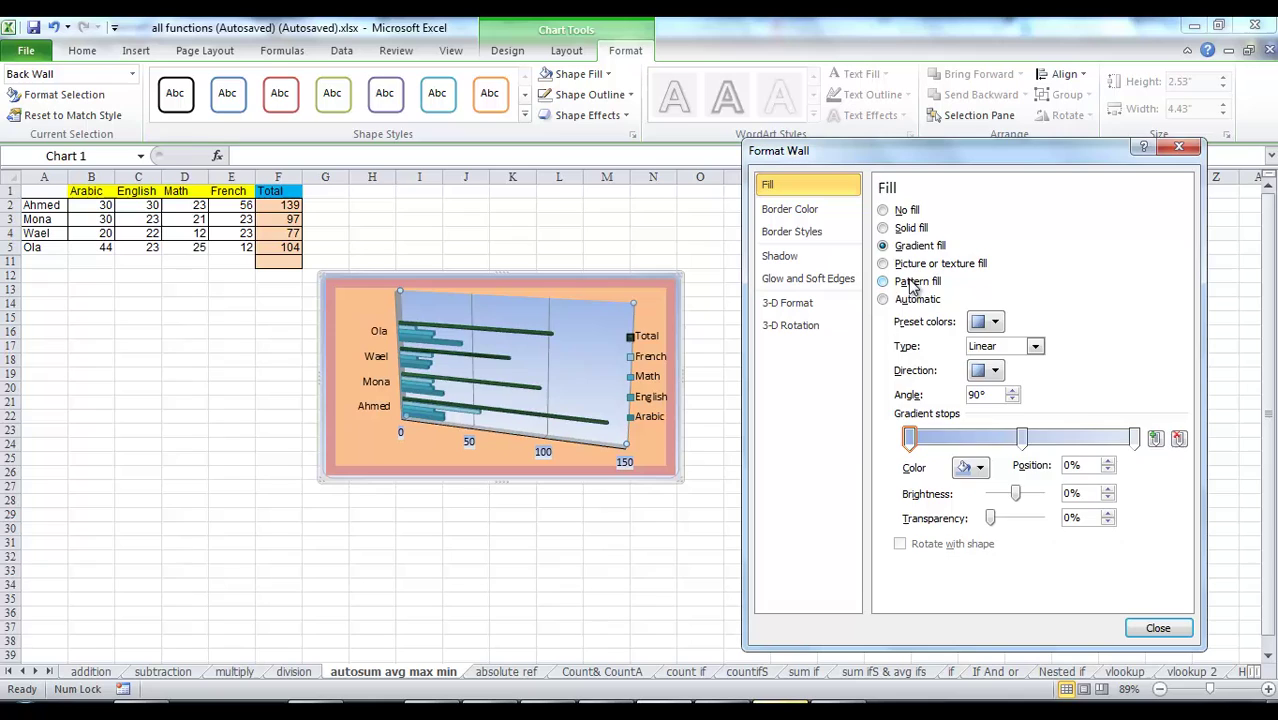
click(912, 283)
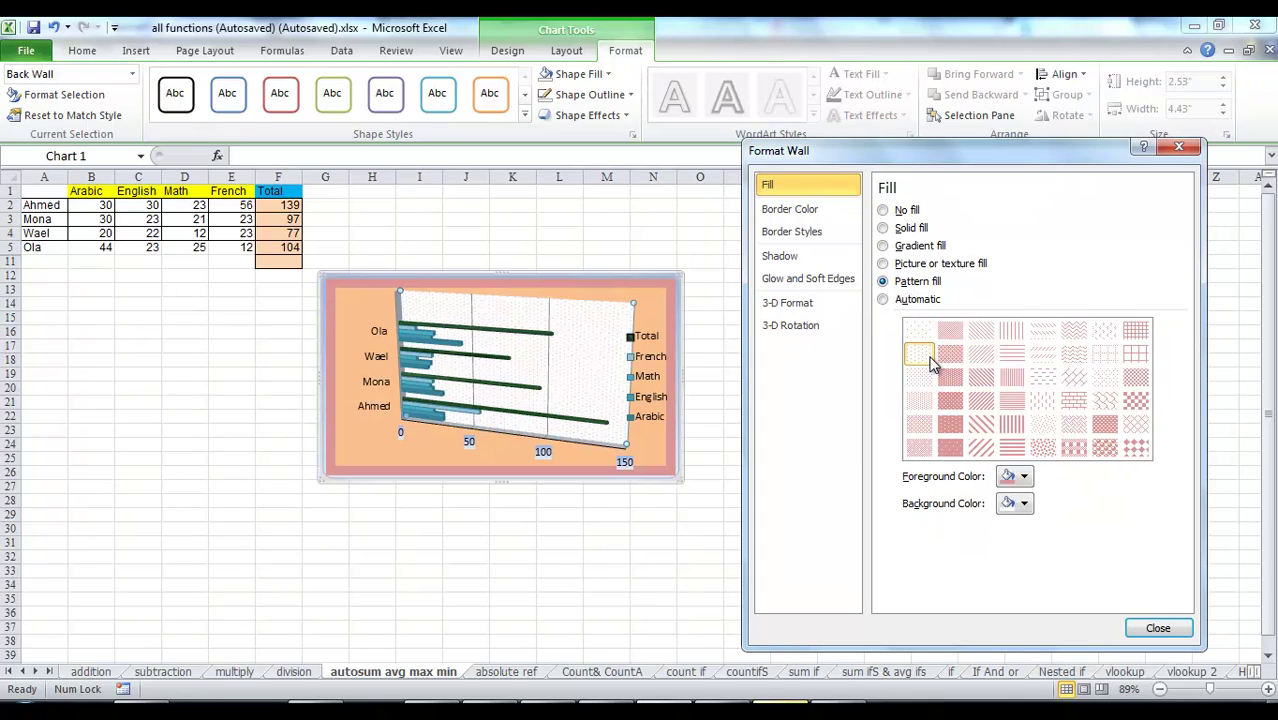
click(1044, 353)
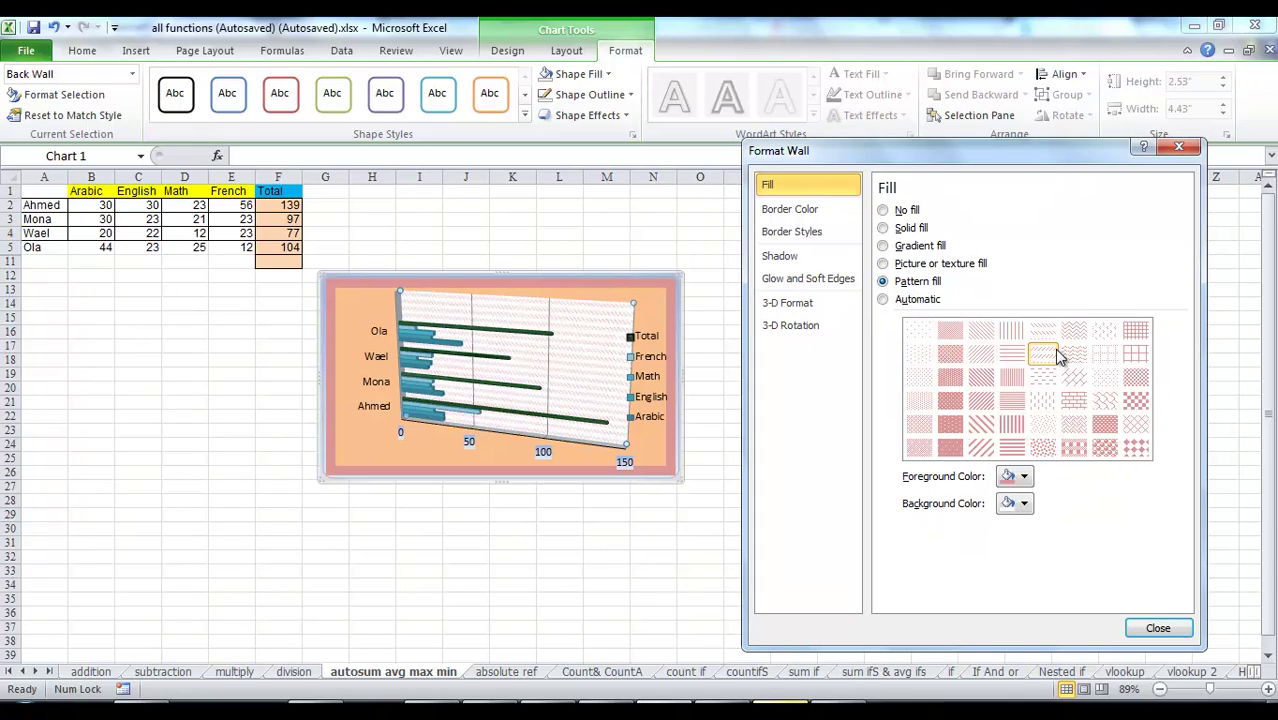
click(1159, 629)
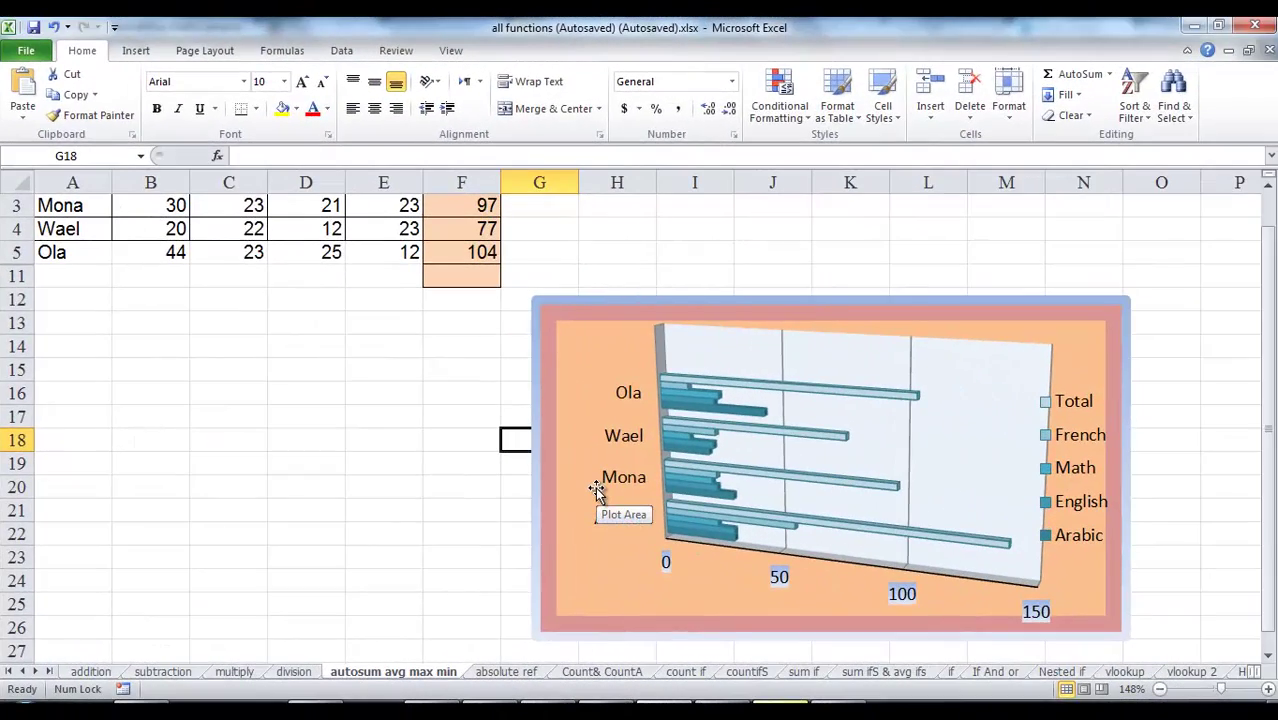
Select the Total series bars and switch to the Chart Tools Format tab.
click(595, 487)
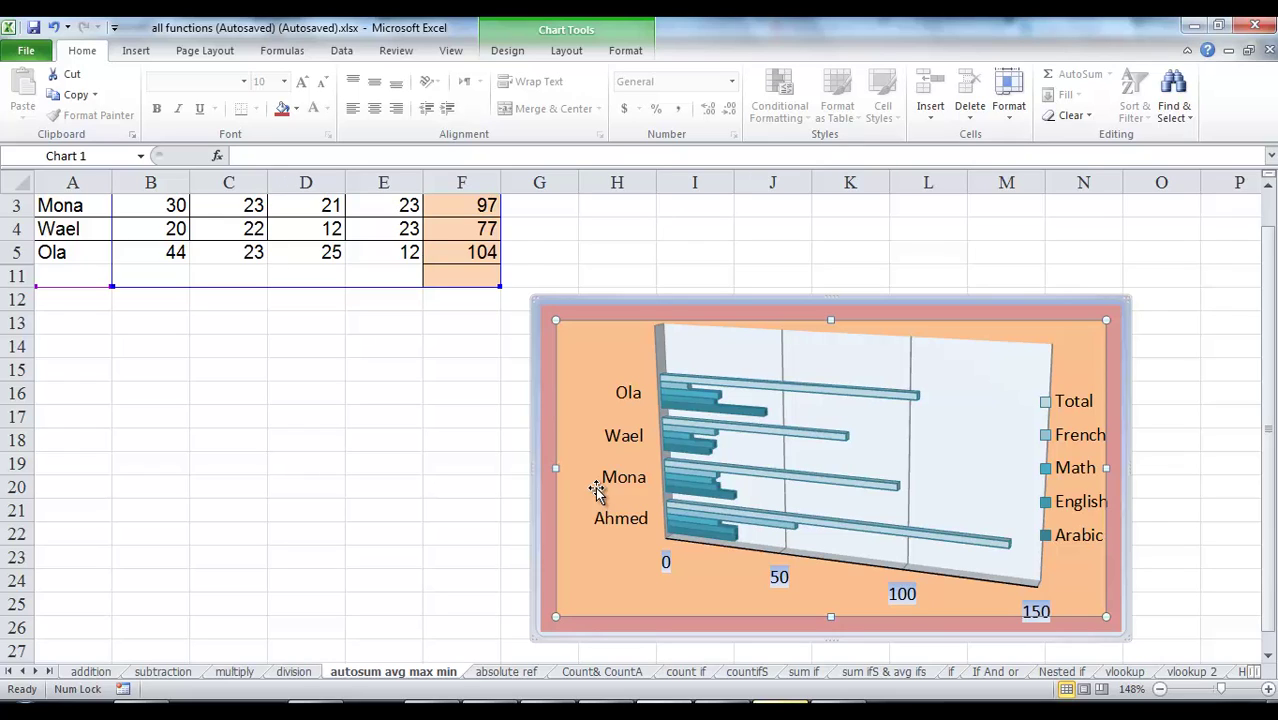
click(845, 387)
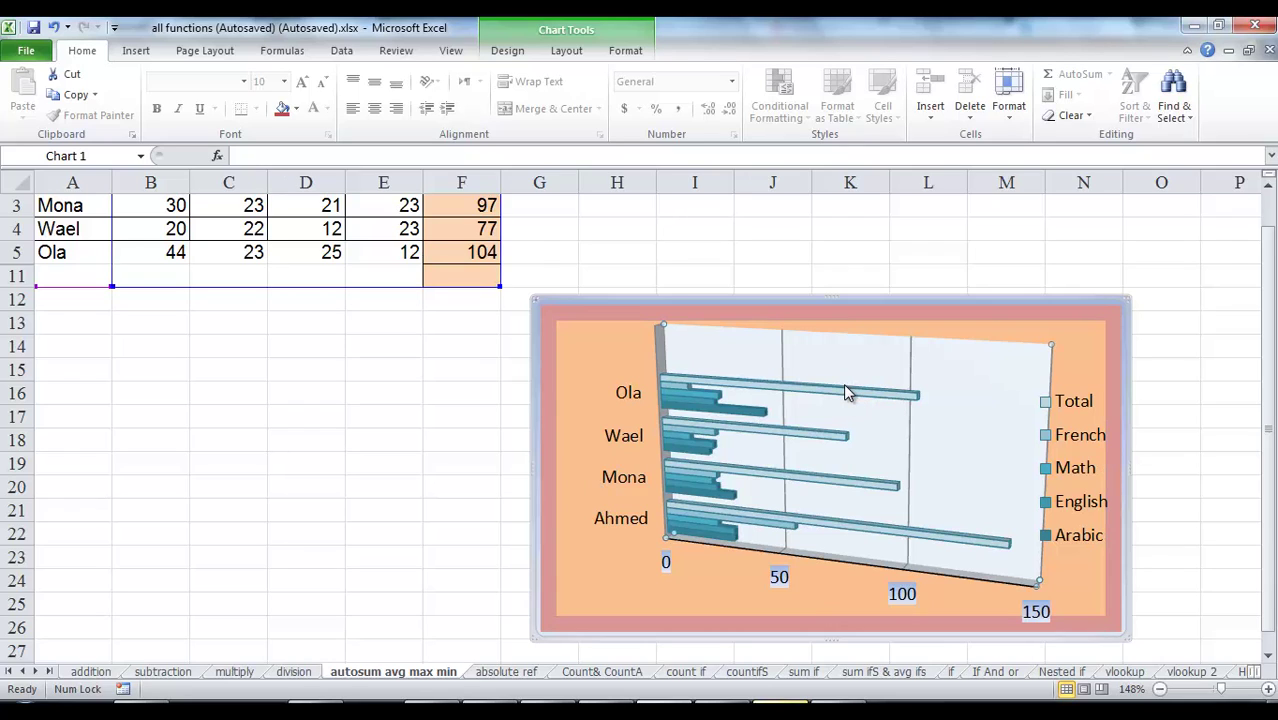
click(847, 396)
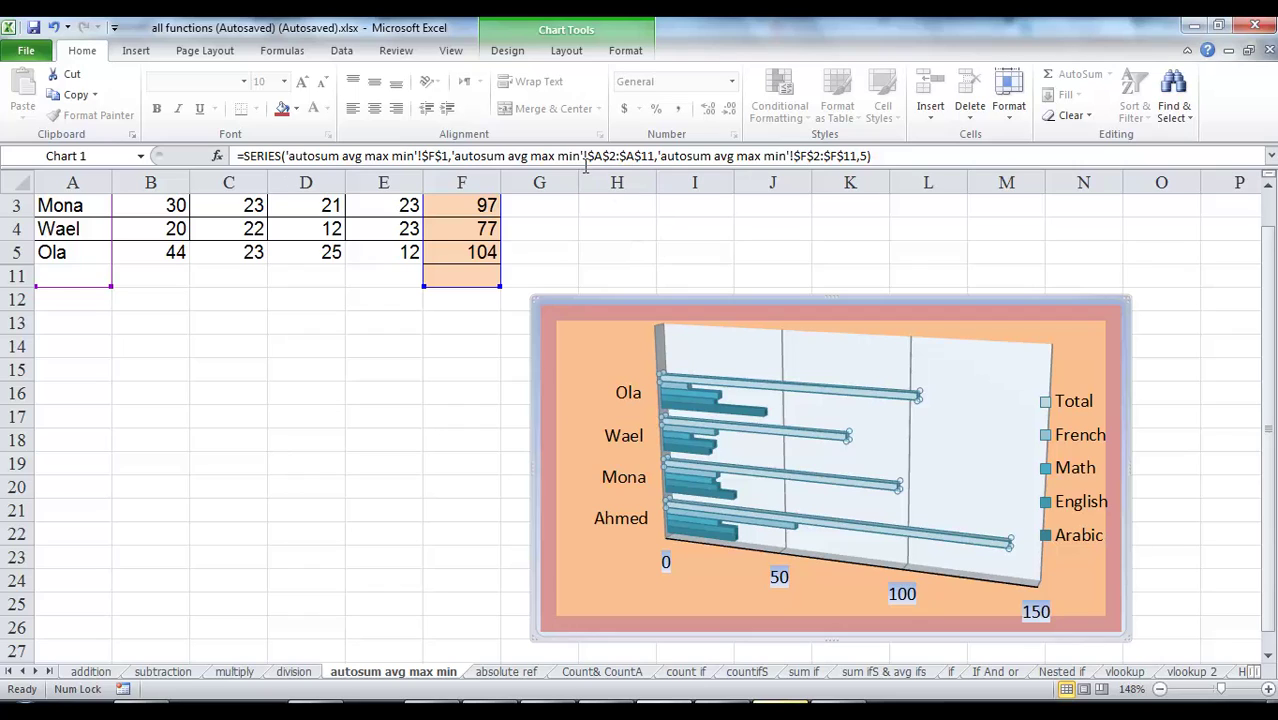
click(626, 51)
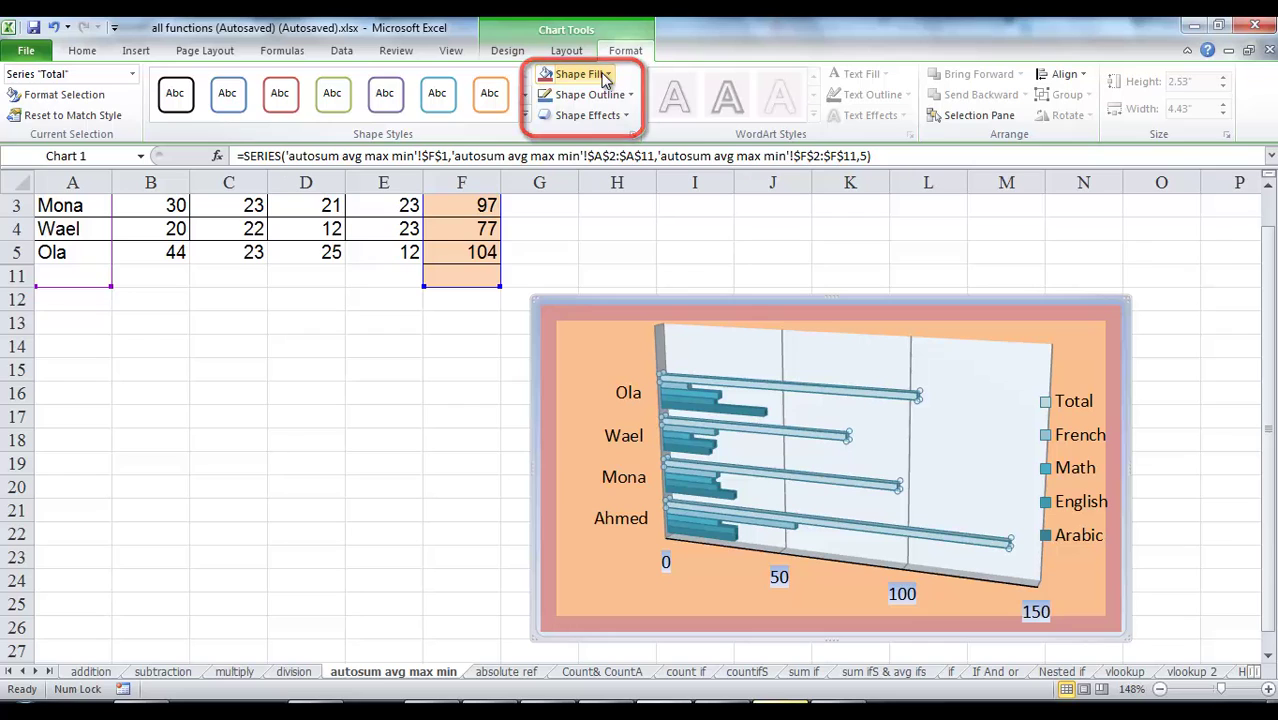
Try dark aqua, then orange, then No Fill as Shape Fill for the Total bars.
click(604, 76)
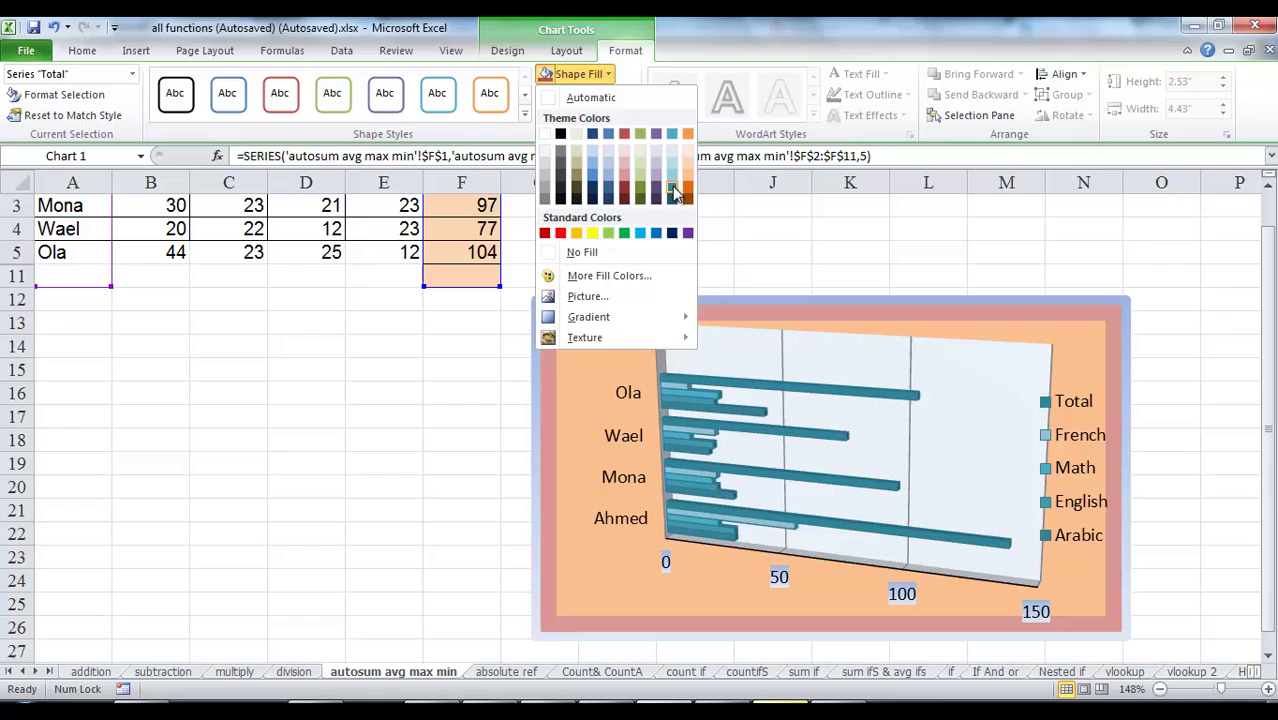
click(675, 192)
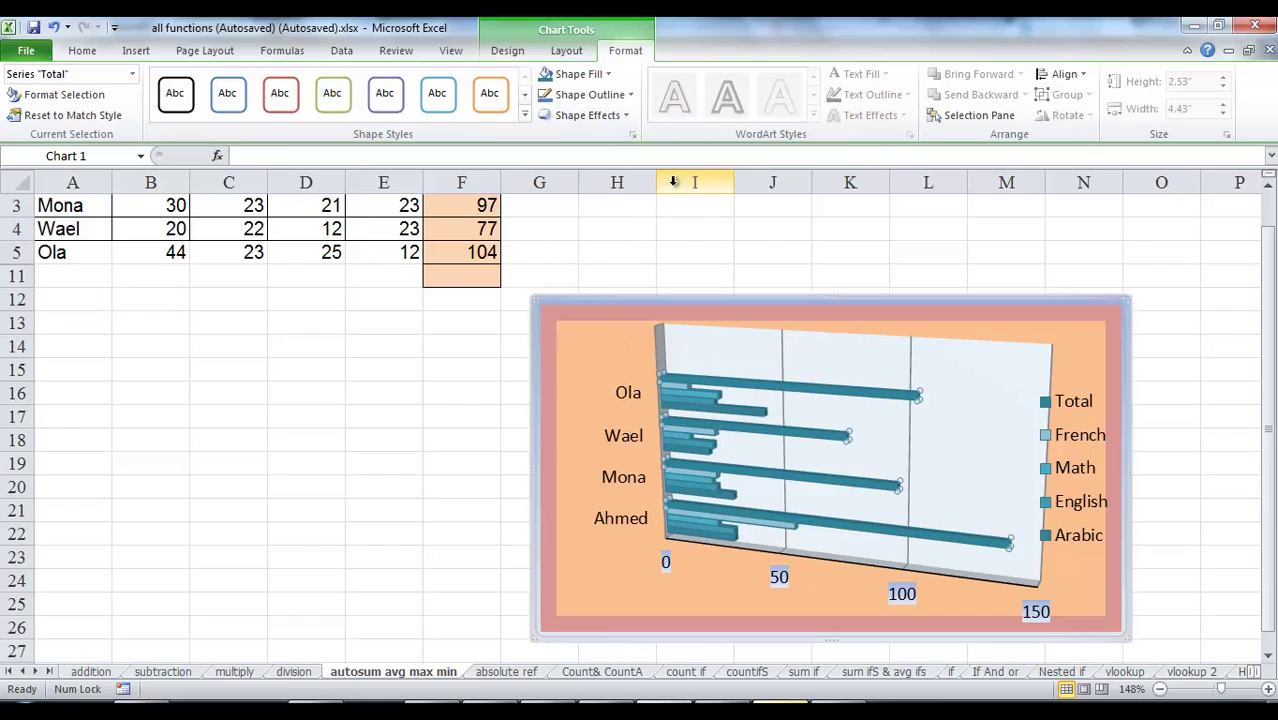
click(607, 75)
click(688, 136)
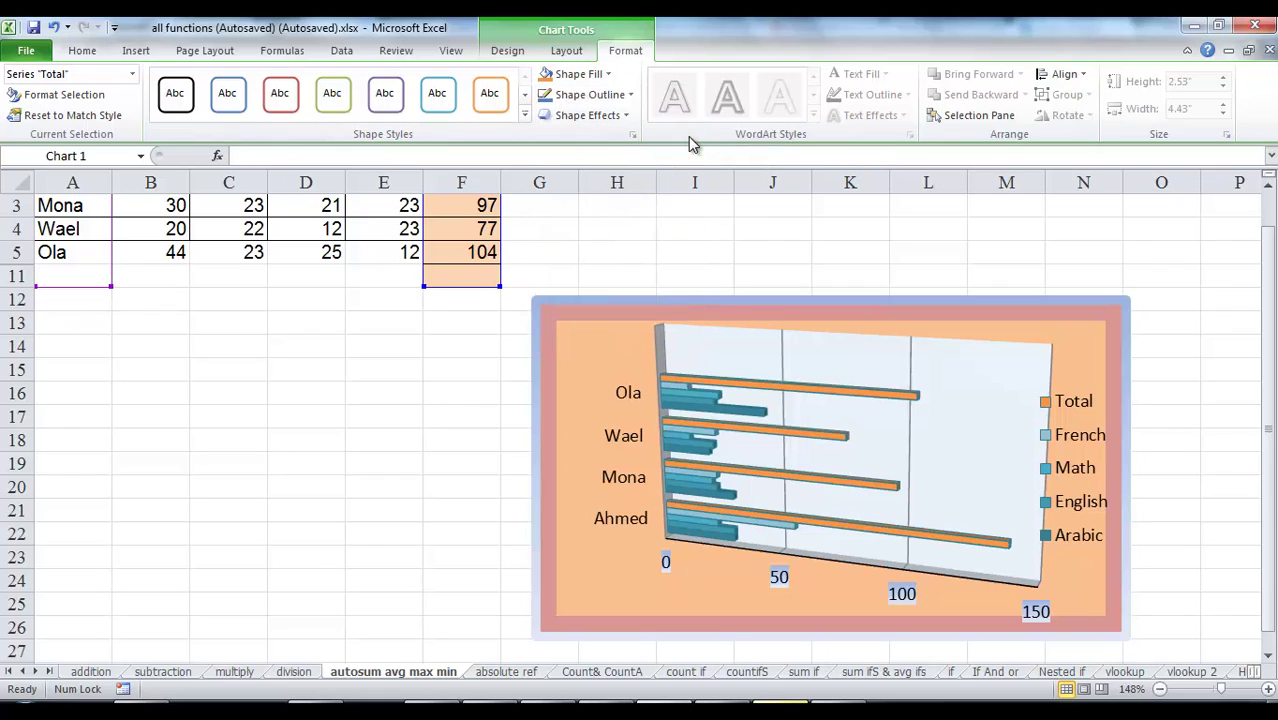
click(580, 74)
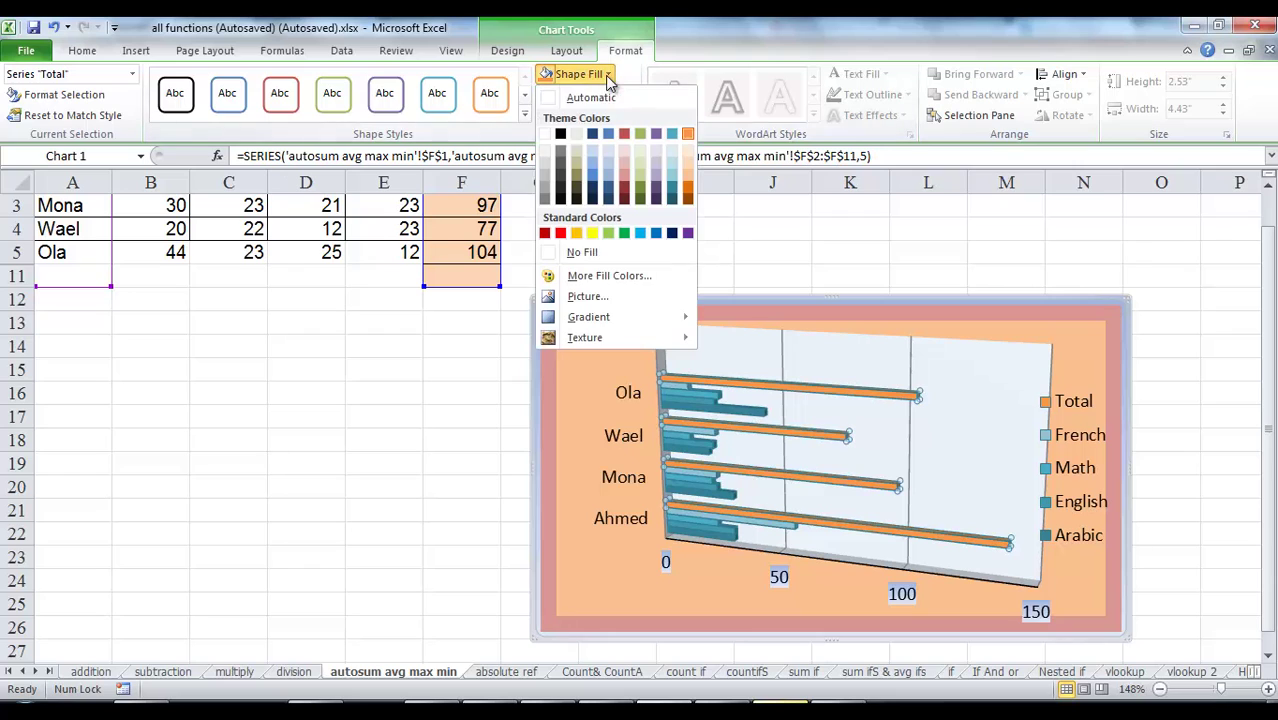
click(607, 254)
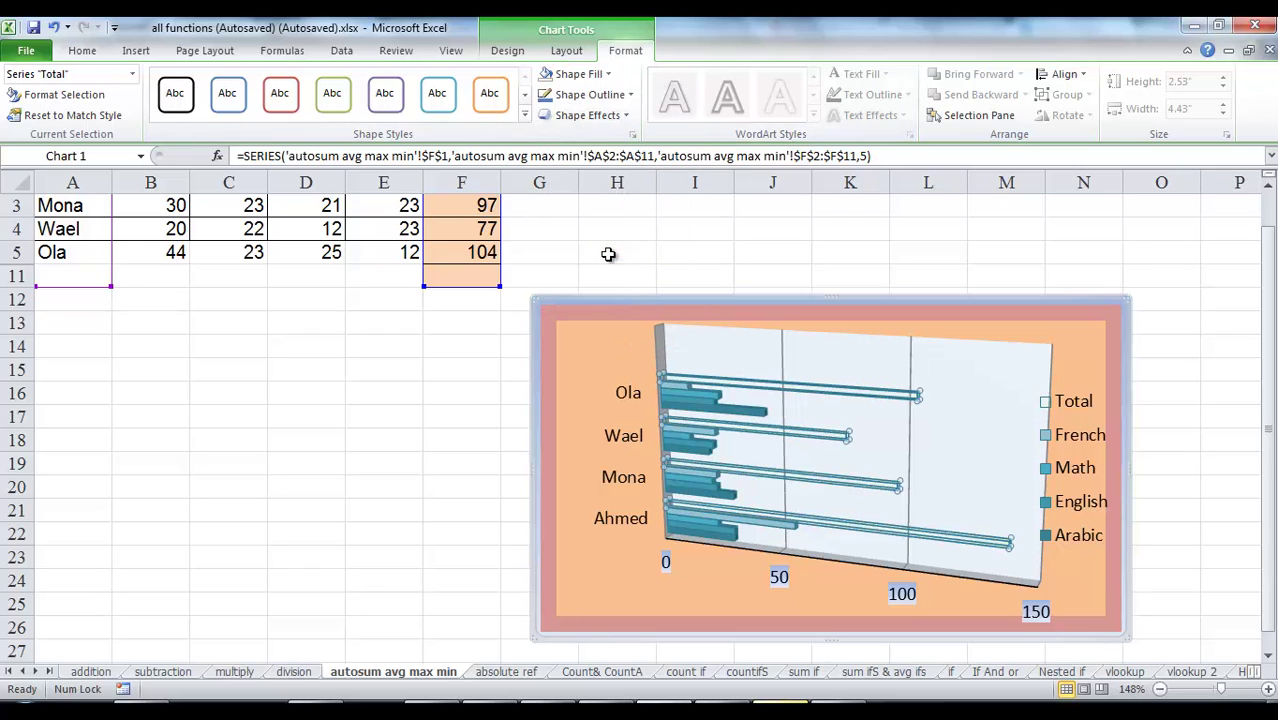
Fill the Total bars with the dark green marble texture.
click(609, 74)
mouse_move(596, 316)
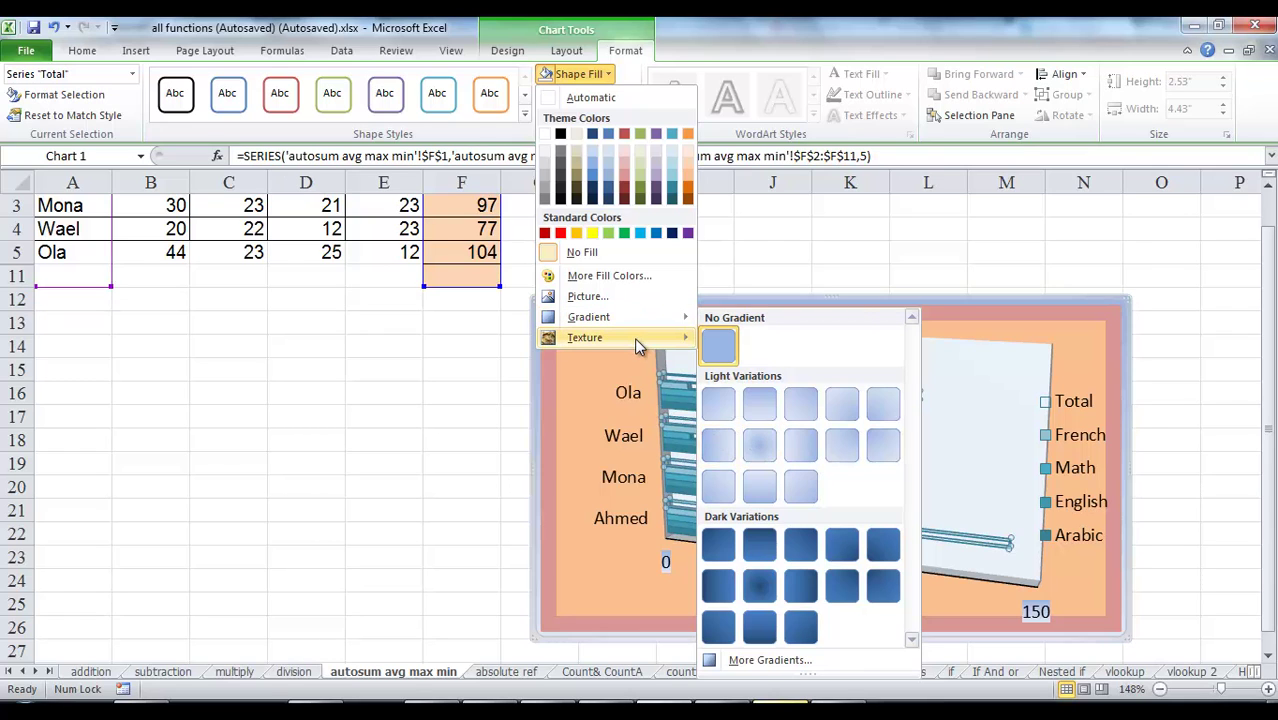
mouse_move(634, 337)
click(751, 380)
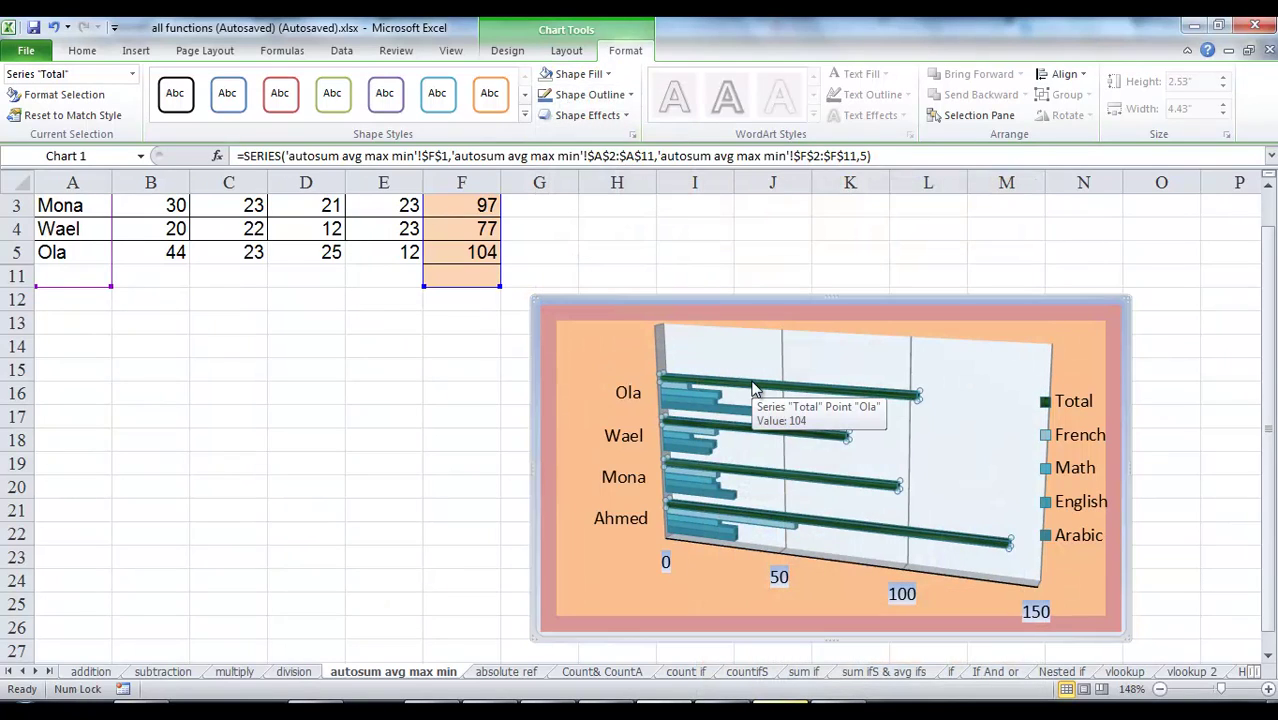
Try a heavy 6 pt Shape Outline weight on the Total bars.
click(590, 94)
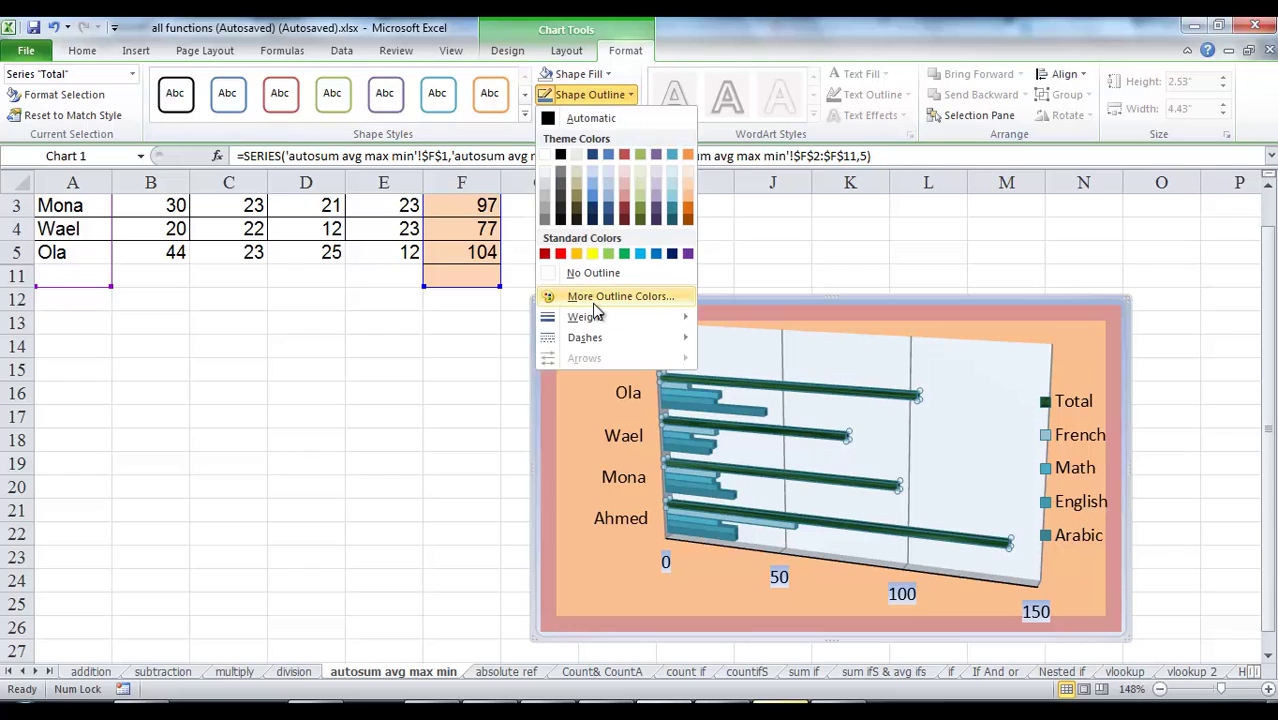
click(622, 272)
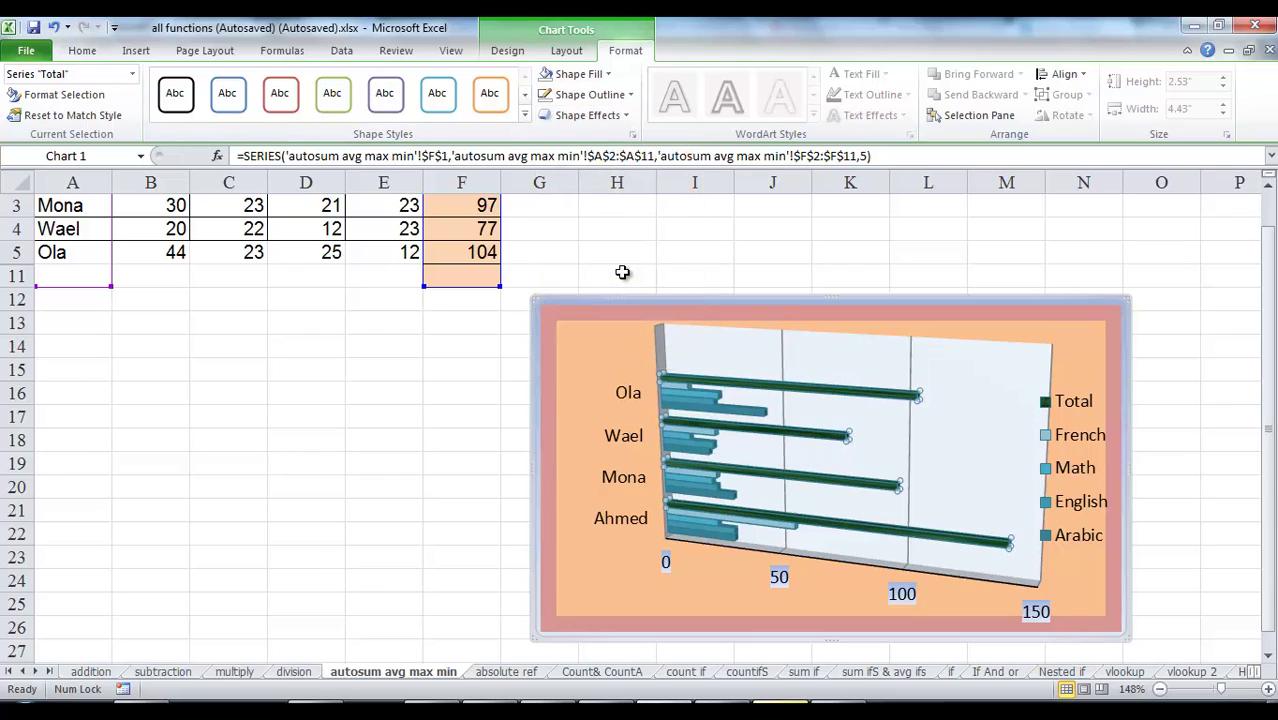
click(590, 94)
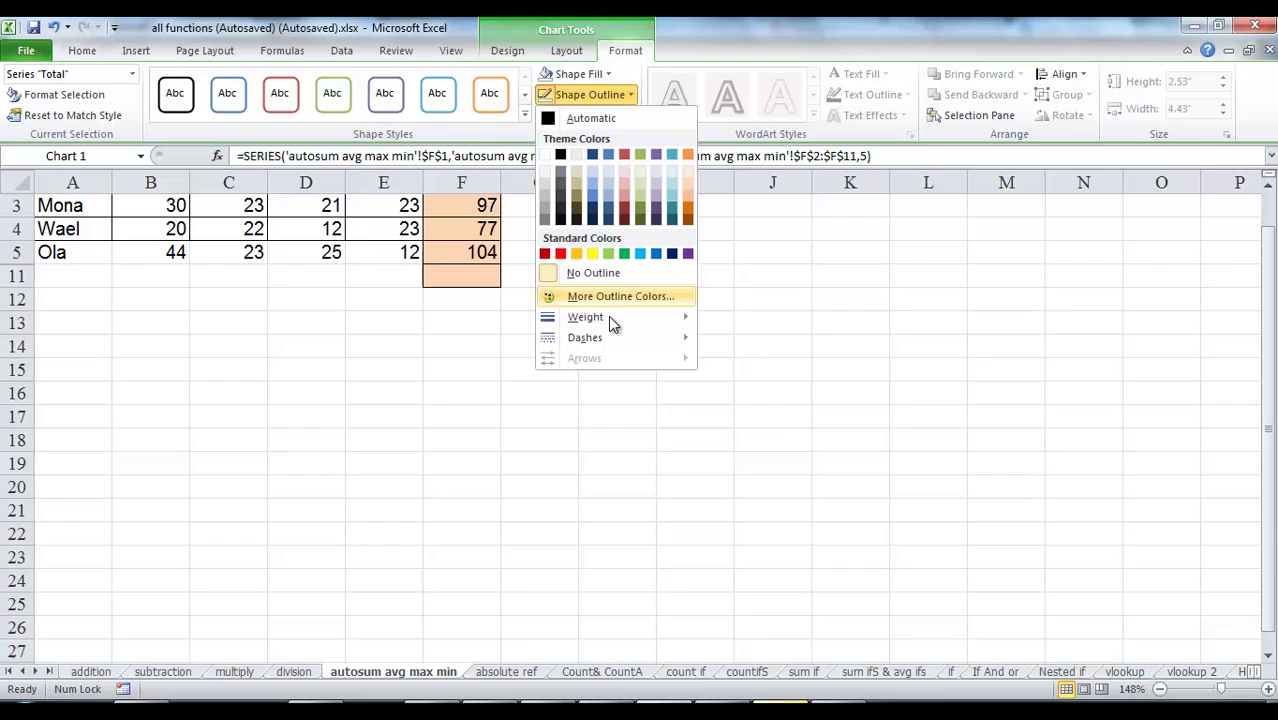
mouse_move(612, 320)
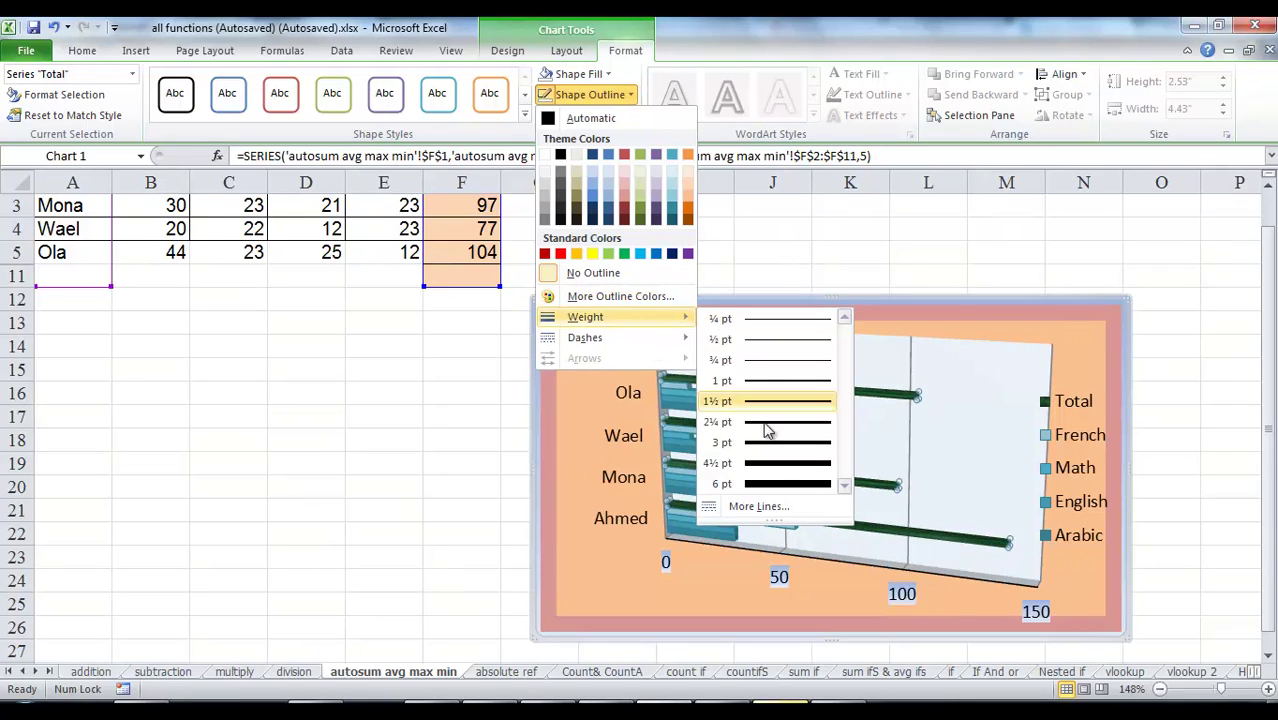
click(740, 484)
Change the Total bars' outline to a thin weight.
click(590, 94)
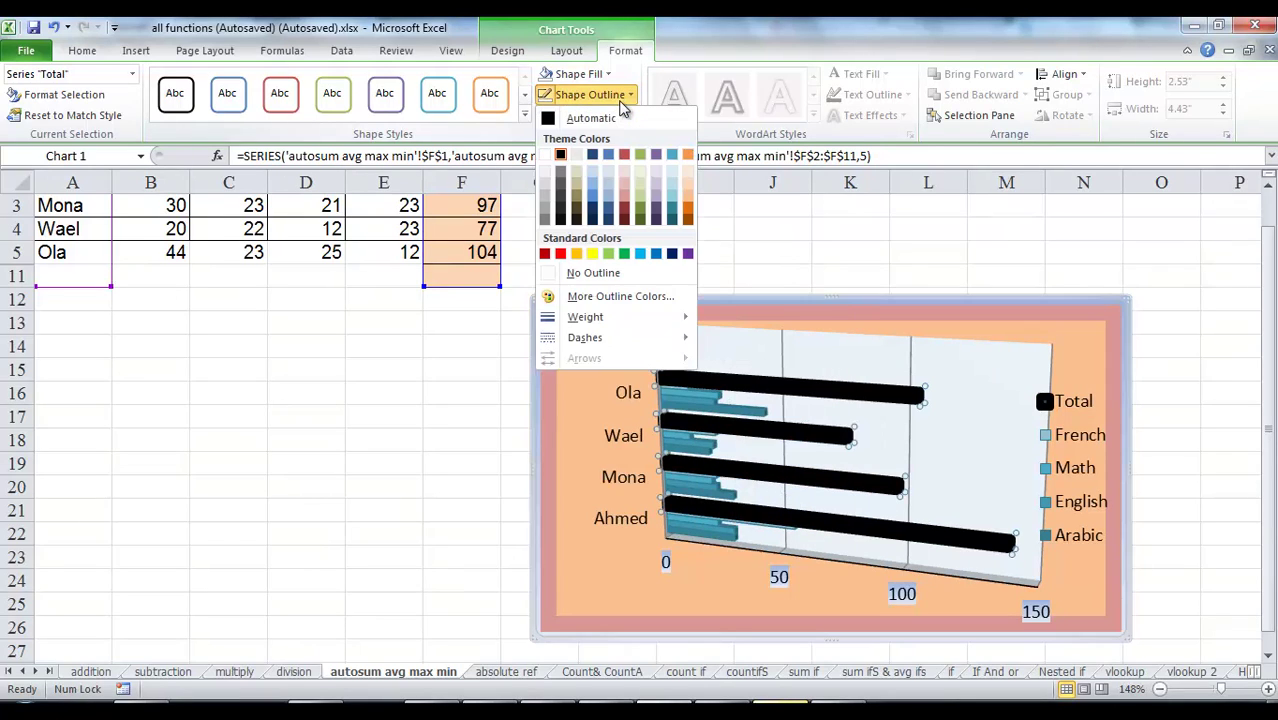
mouse_move(612, 318)
click(733, 320)
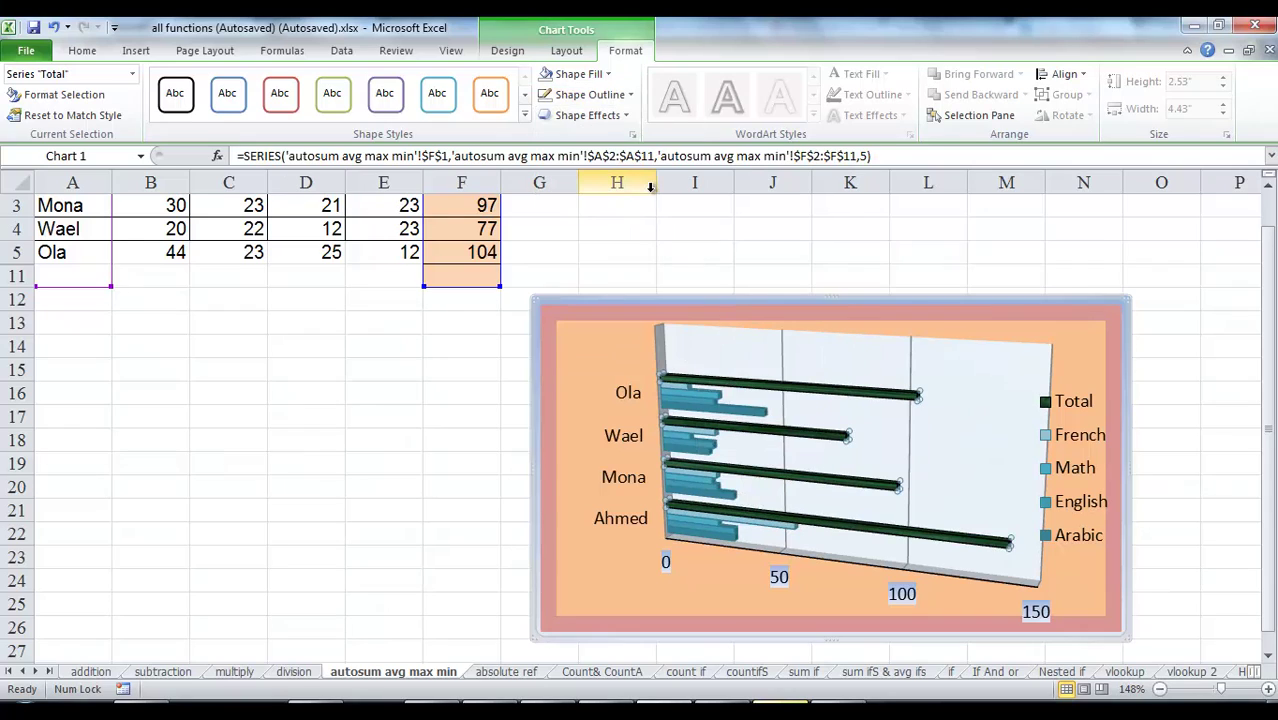
Apply an inner shadow preset to the Total bars, then preview the Bevel presets.
click(622, 118)
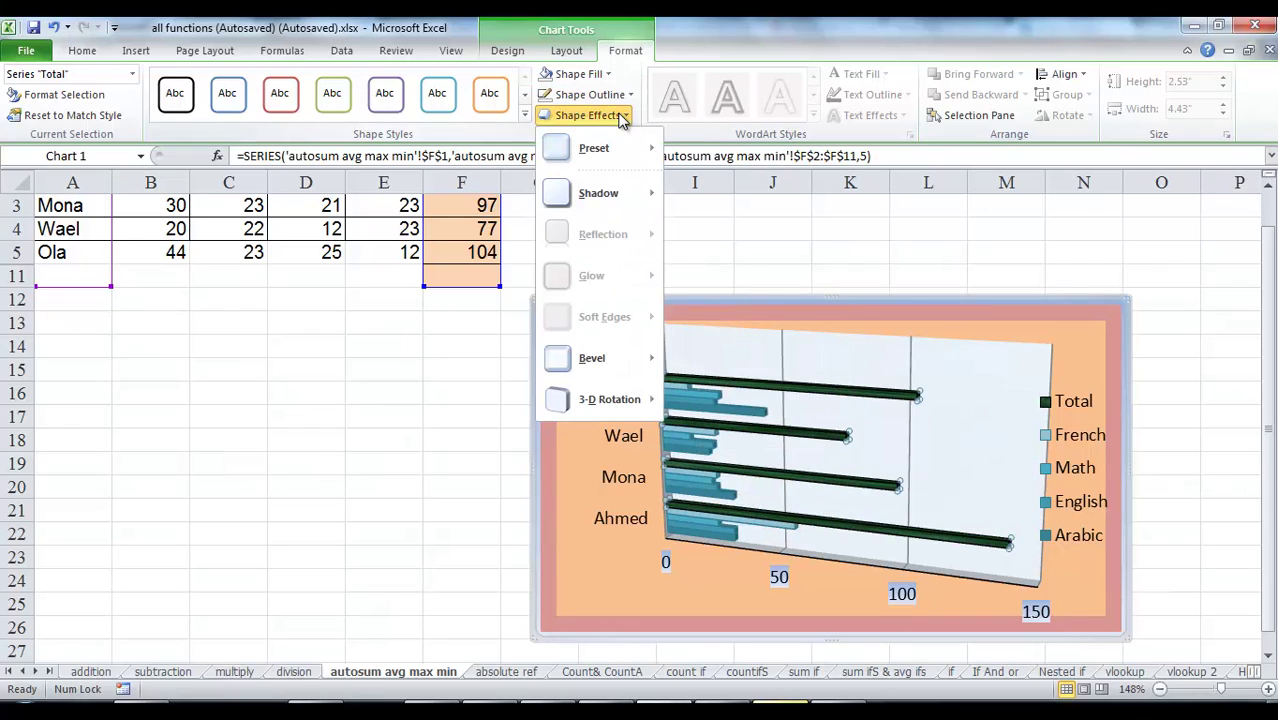
mouse_move(622, 217)
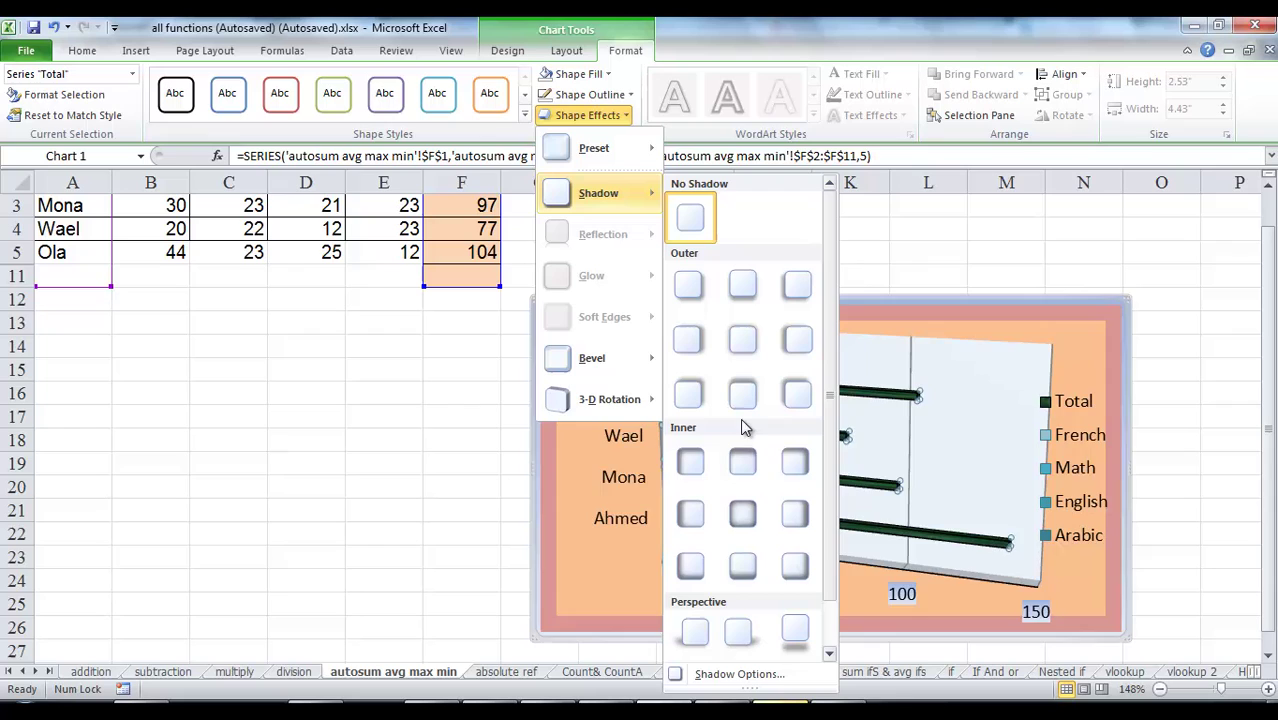
click(795, 462)
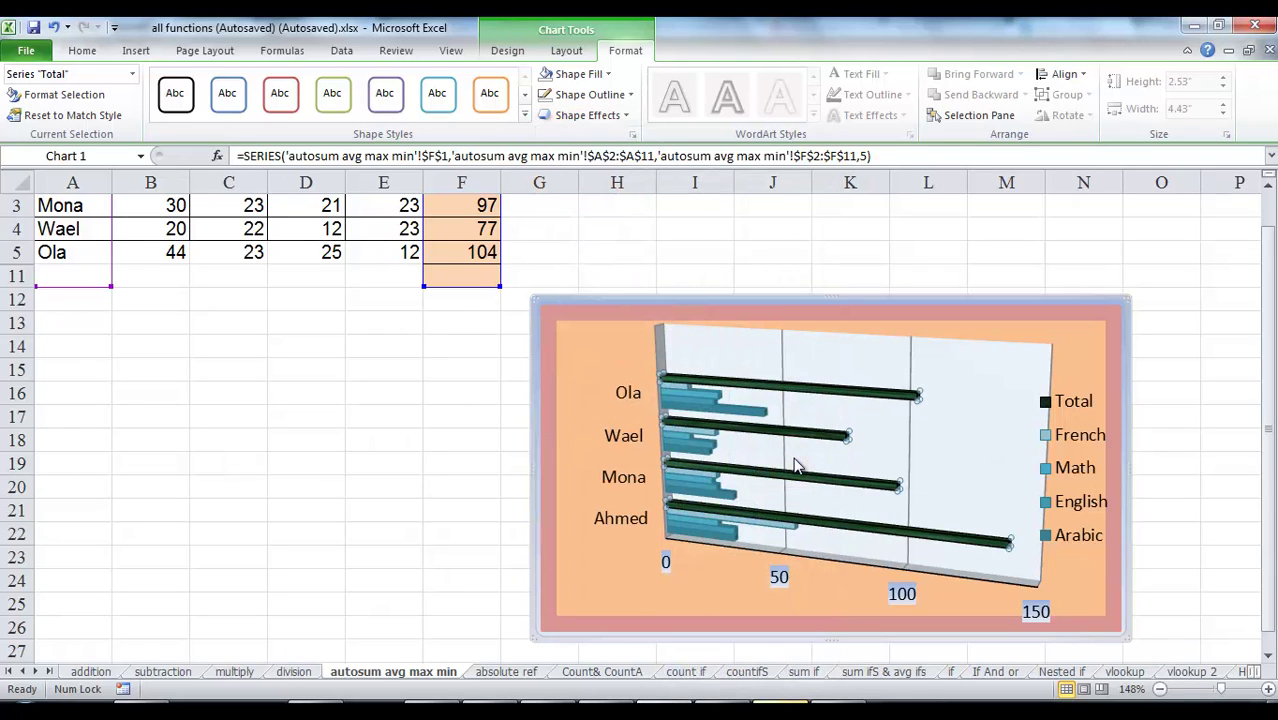
click(620, 118)
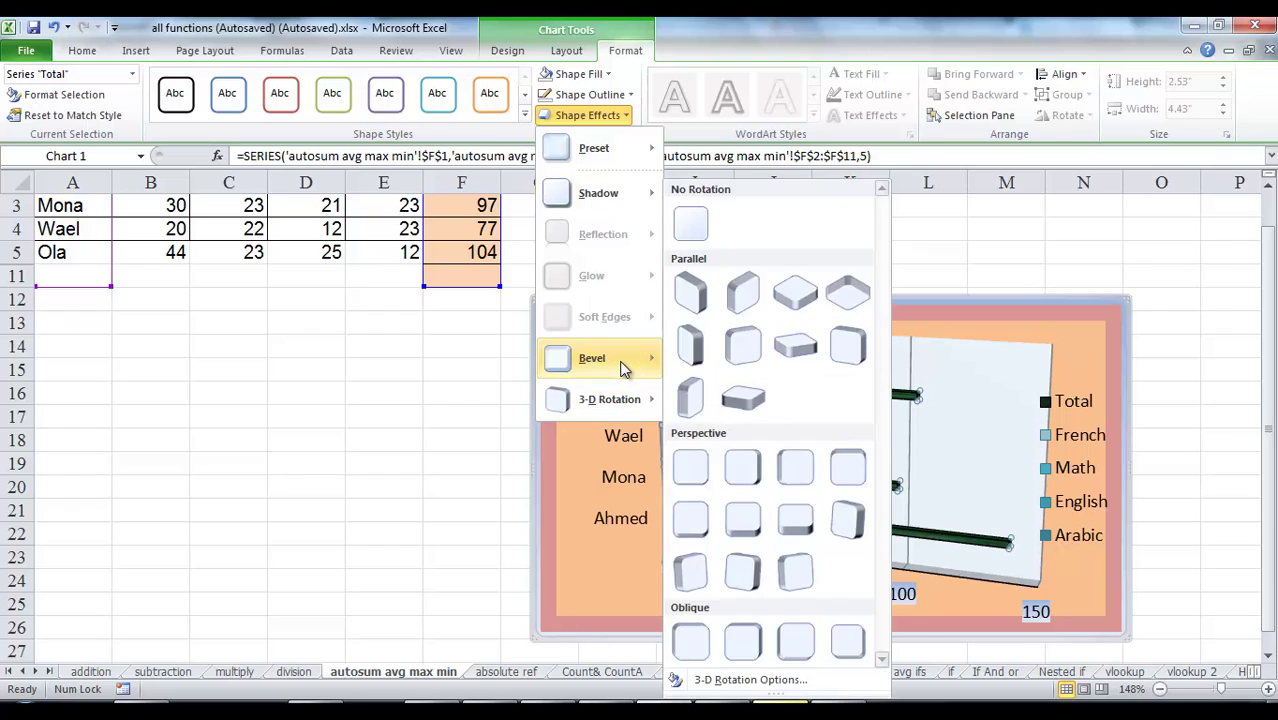
mouse_move(610, 358)
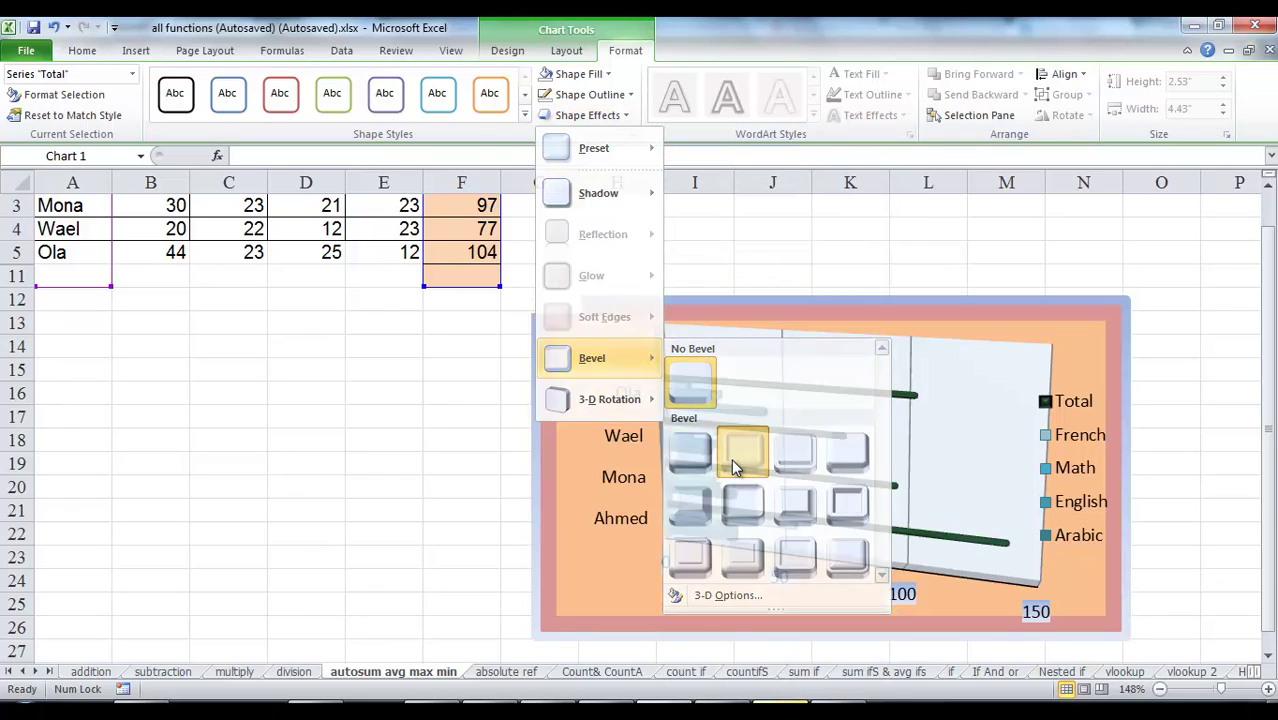